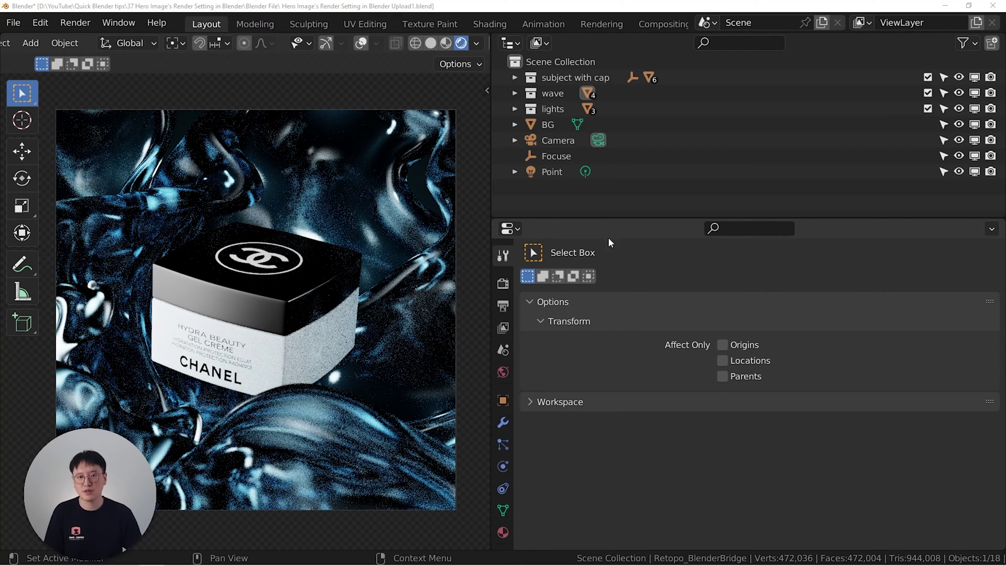
# In Render Properties, keep Cycles as the engine and set Device to GPU Compute
pyautogui.click(503, 285)
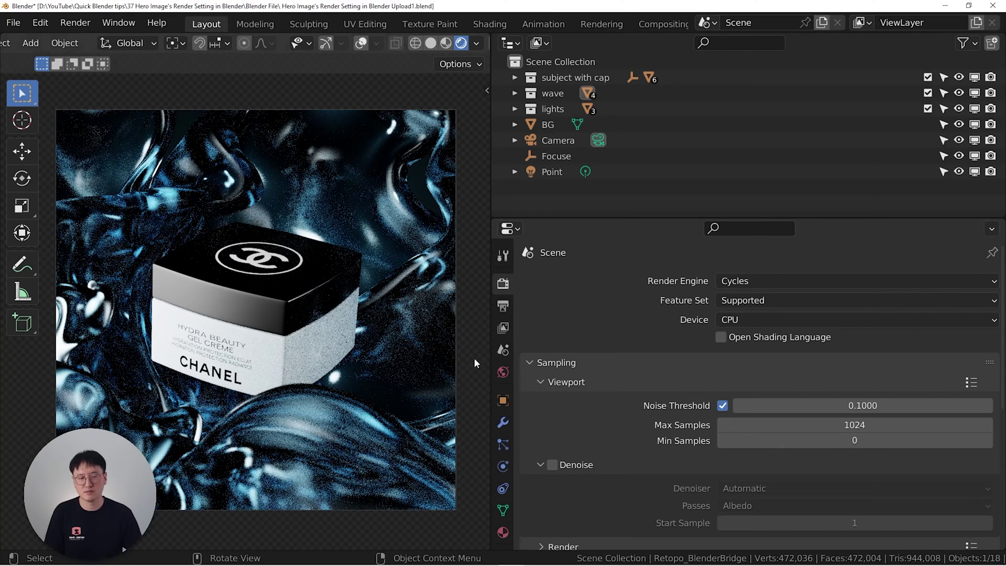
pyautogui.click(781, 281)
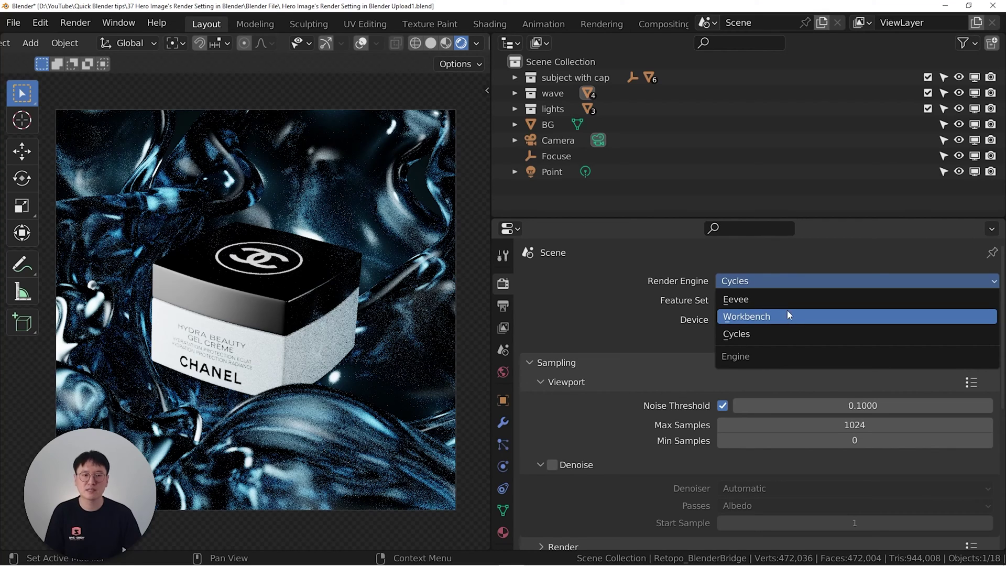
pyautogui.click(738, 334)
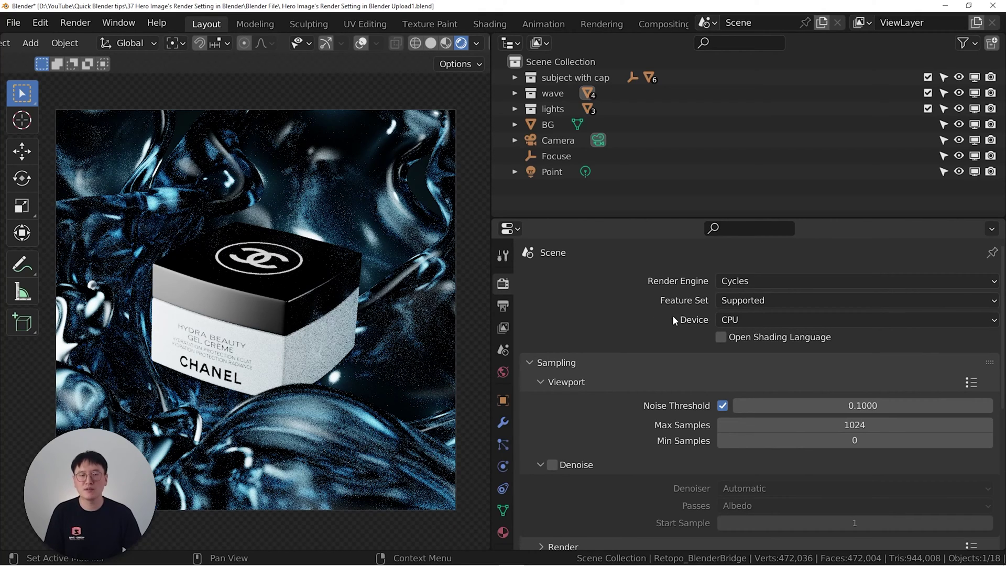
pyautogui.click(814, 319)
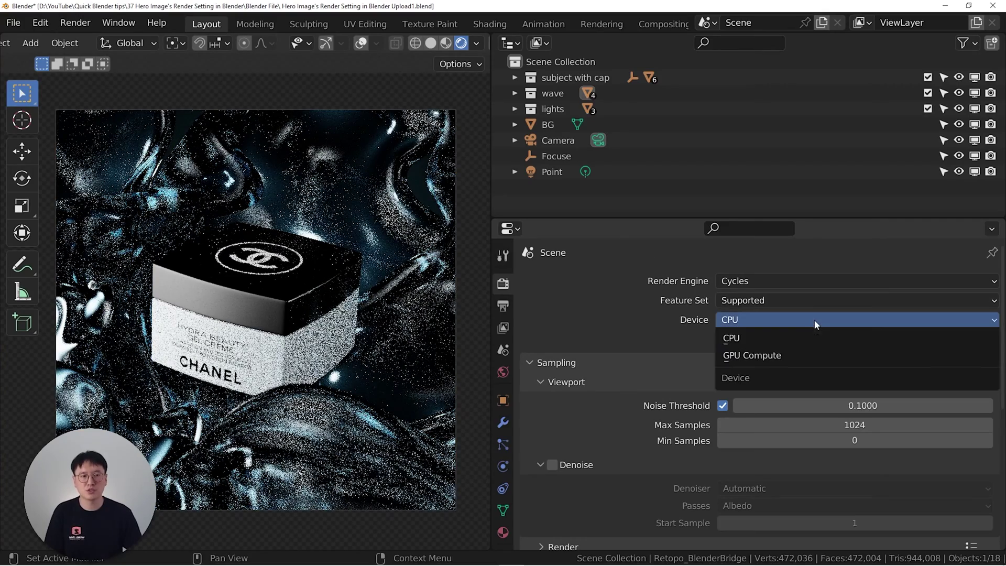
pyautogui.click(815, 354)
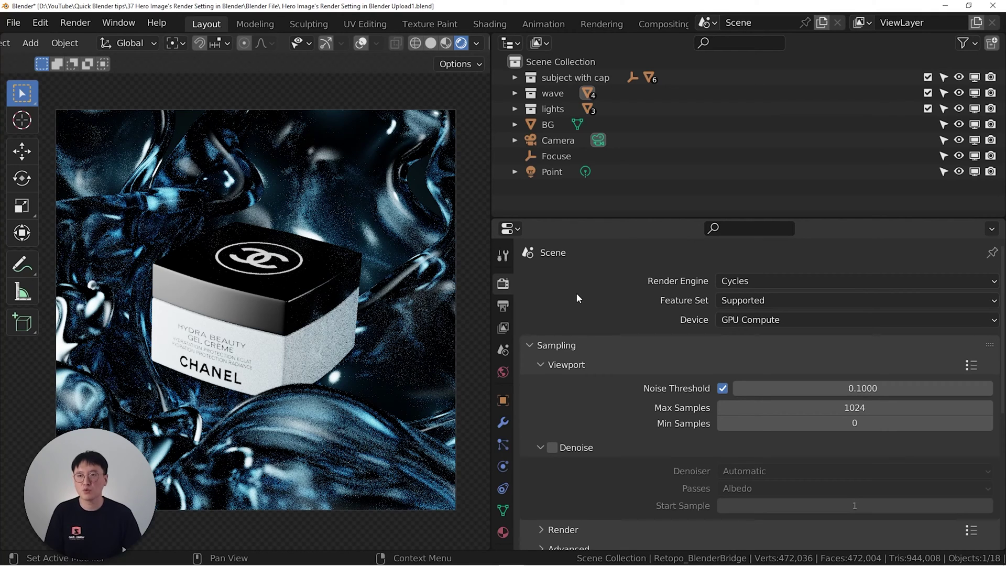
pyautogui.click(41, 23)
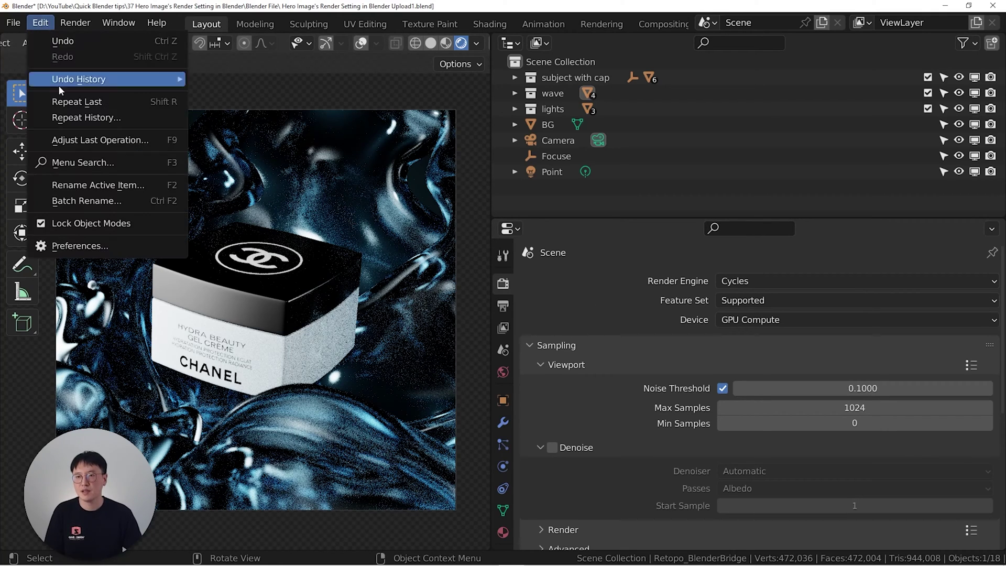
pyautogui.click(104, 247)
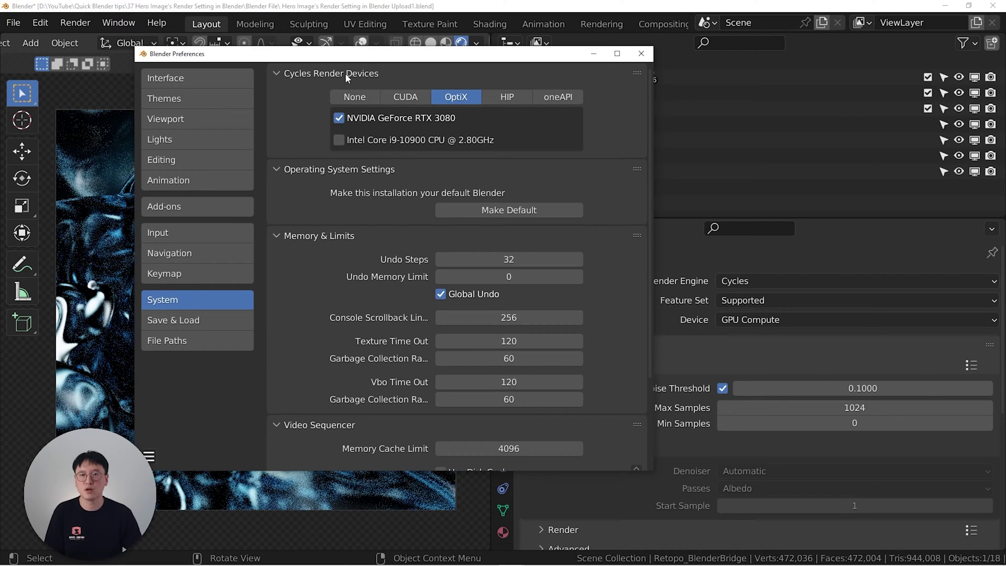
pyautogui.click(410, 98)
pyautogui.click(454, 99)
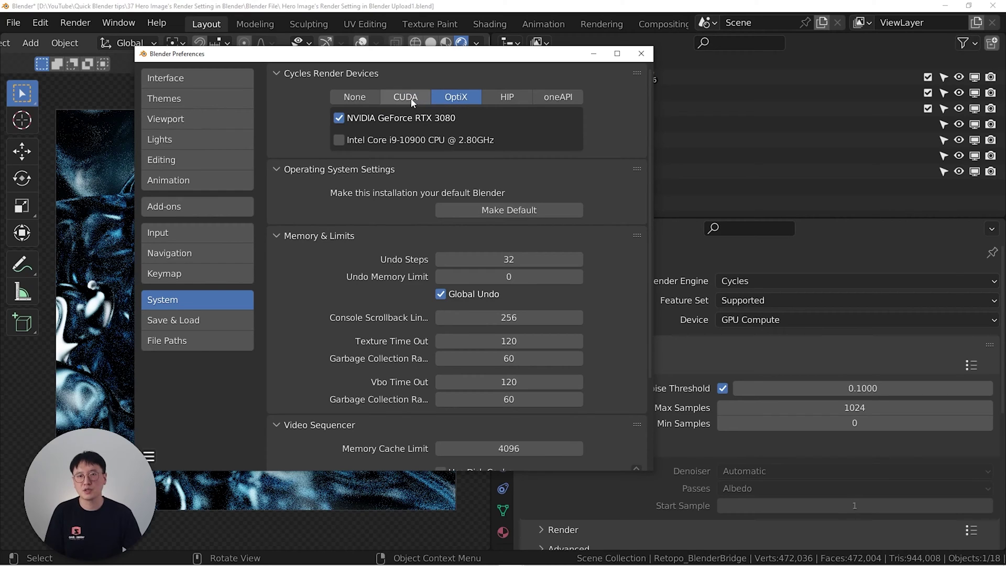
pyautogui.click(402, 100)
pyautogui.click(453, 101)
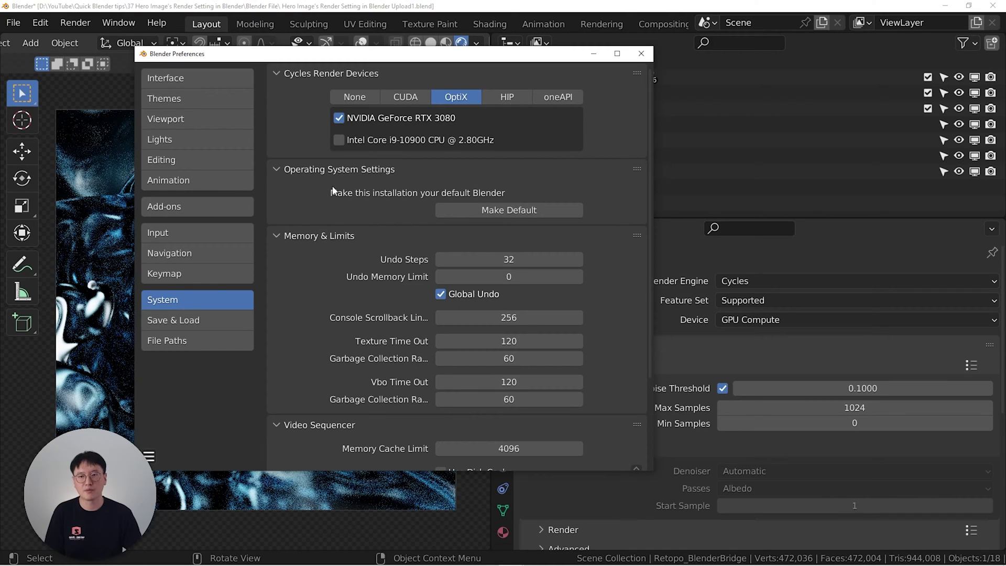
pyautogui.click(149, 457)
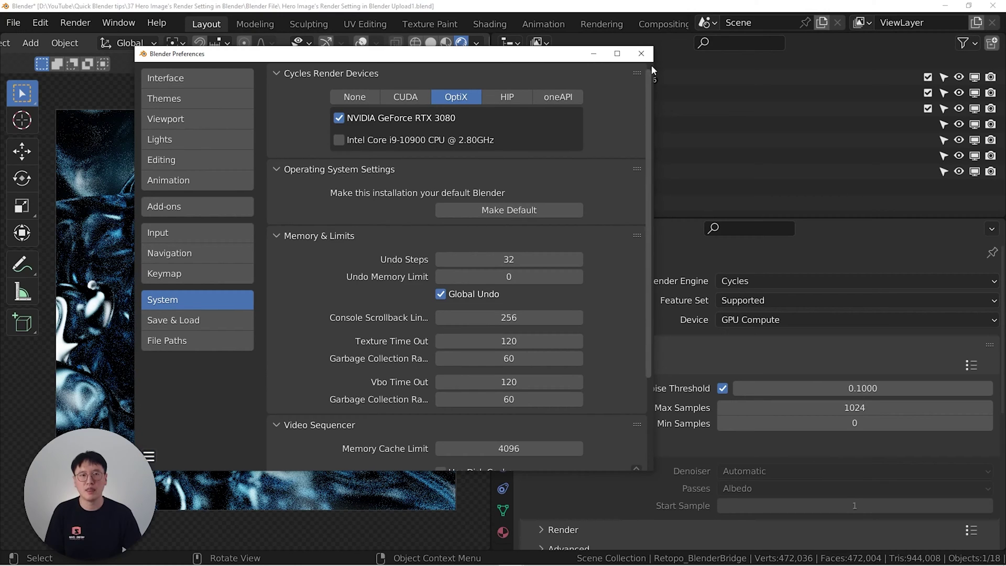
pyautogui.click(641, 53)
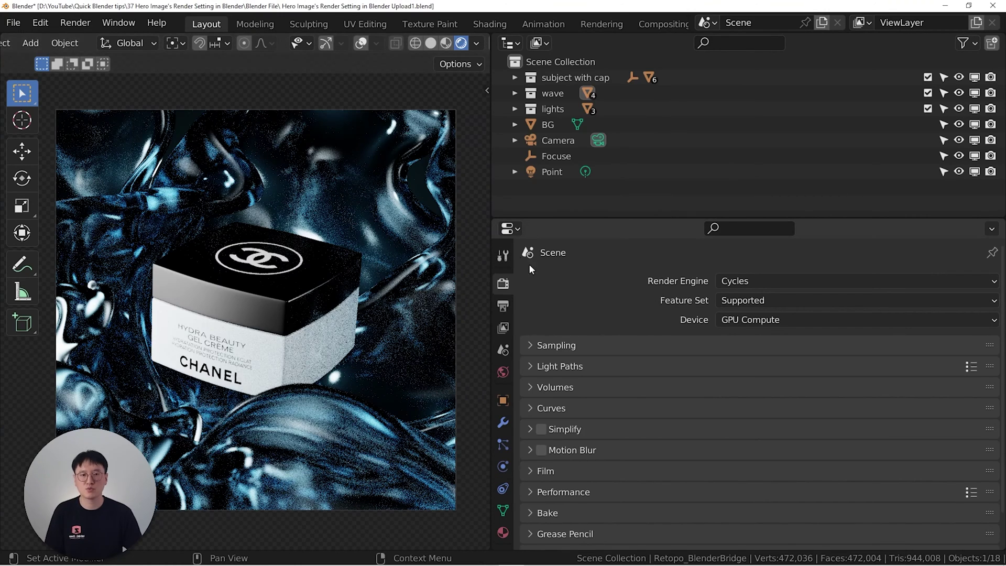
# Expand Sampling and check the Viewport and Render sampling subpanels
pyautogui.click(531, 345)
pyautogui.scroll(-5, 571, 325)
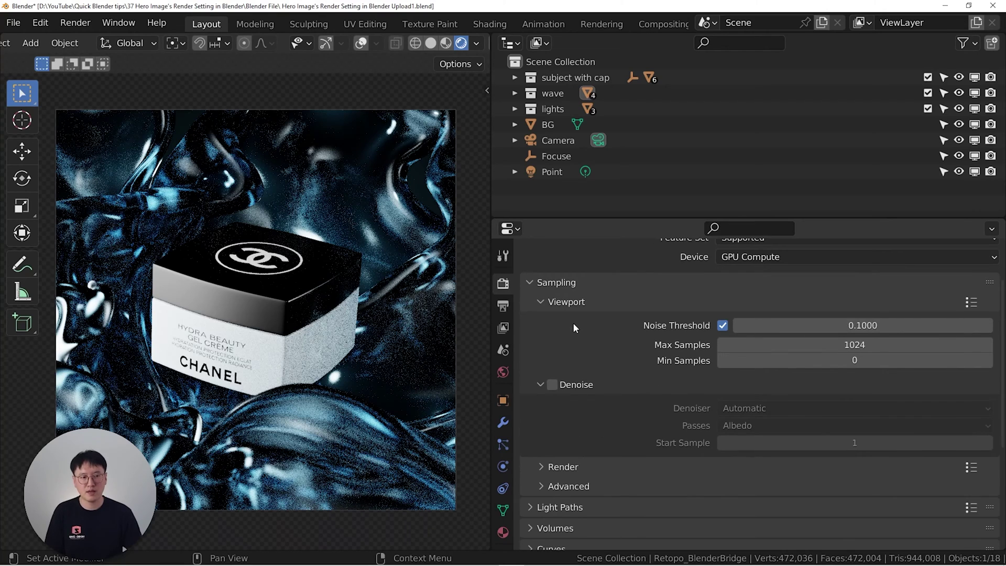
pyautogui.scroll(2, 569, 324)
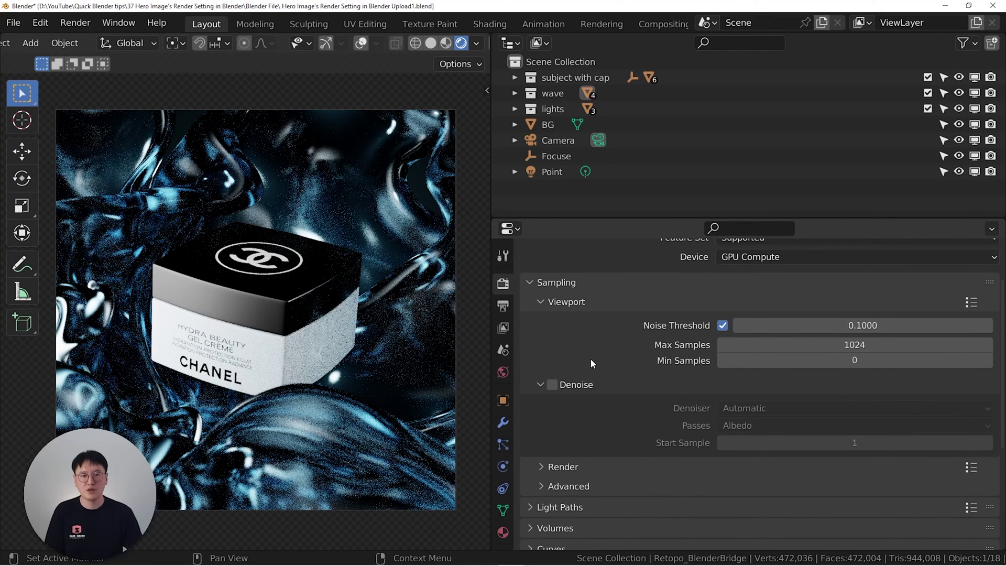
pyautogui.click(541, 302)
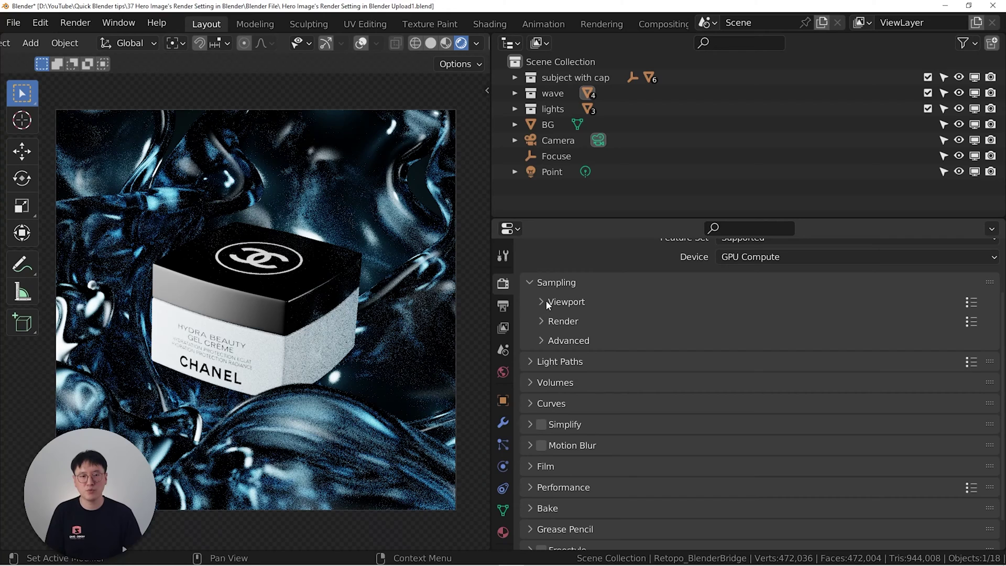
pyautogui.click(542, 321)
pyautogui.click(542, 321)
pyautogui.click(544, 302)
pyautogui.click(545, 301)
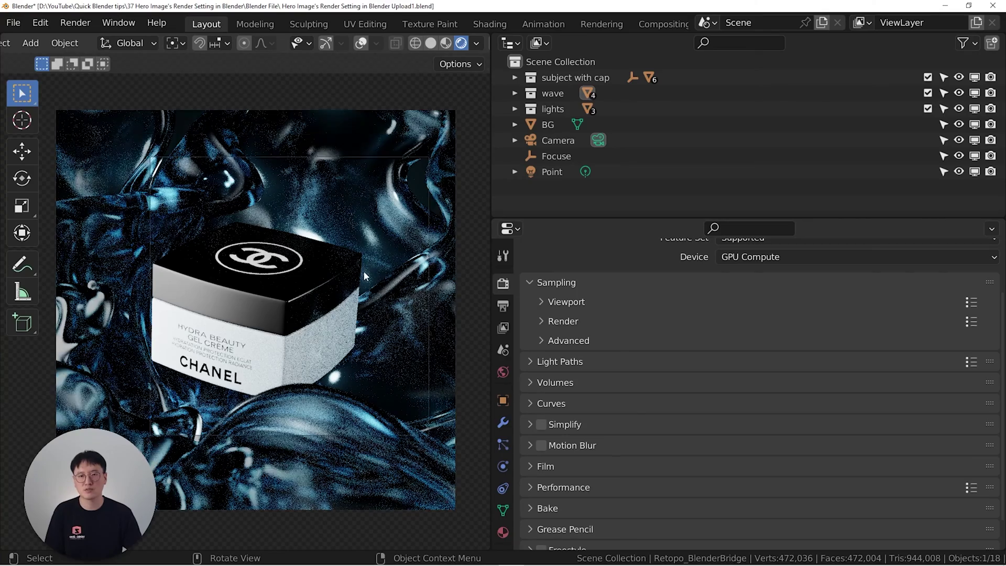
# Enable viewport overlays on the camera view of the cream jar
pyautogui.scroll(-2, 321, 291)
pyautogui.scroll(1, 316, 258)
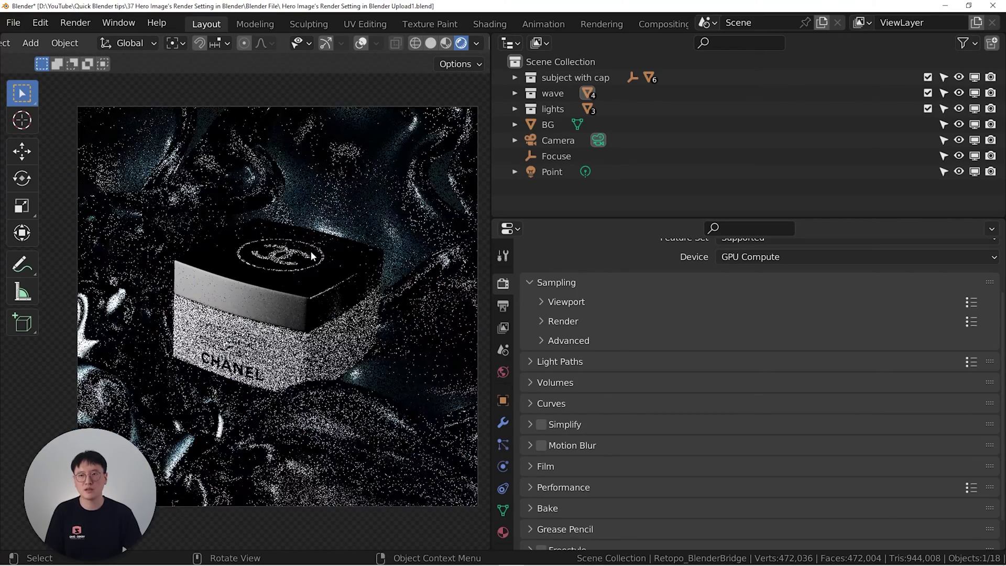
pyautogui.click(355, 44)
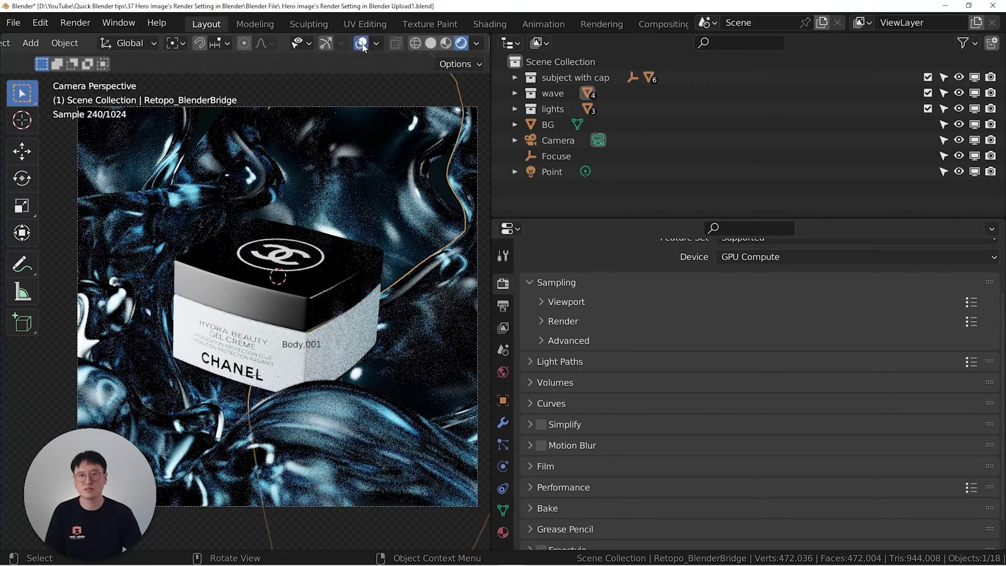
pyautogui.scroll(-1, 279, 308)
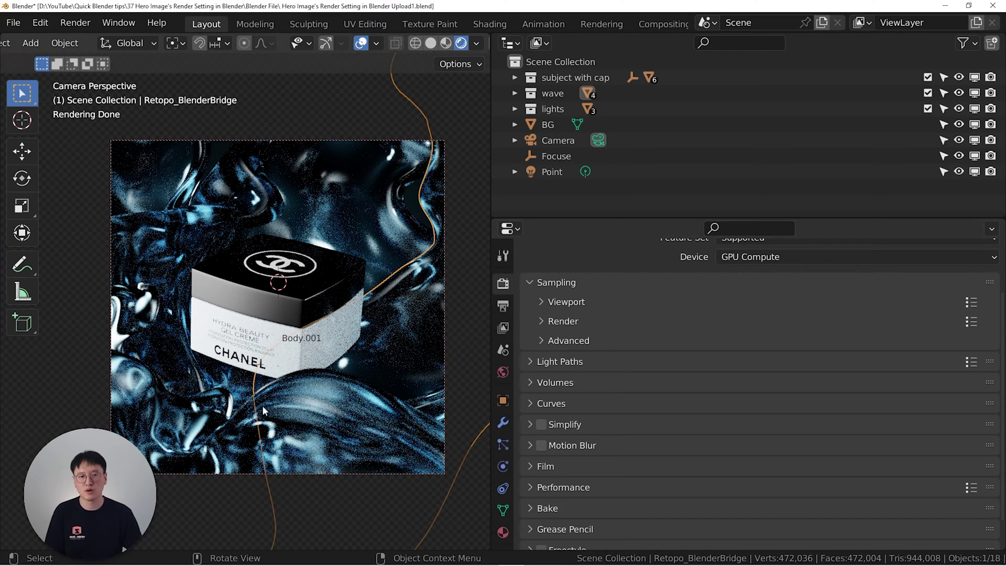
pyautogui.click(543, 322)
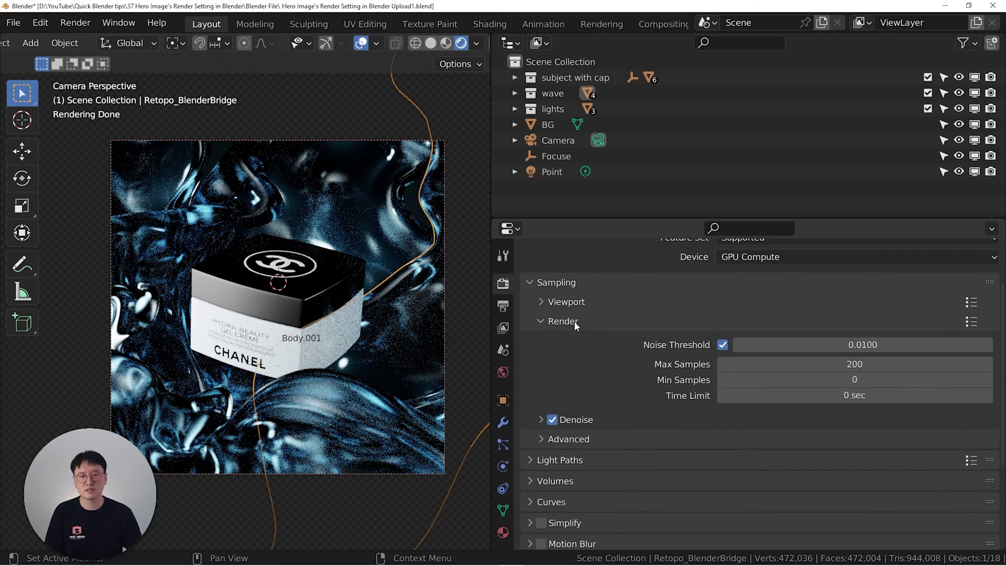
pyautogui.click(542, 322)
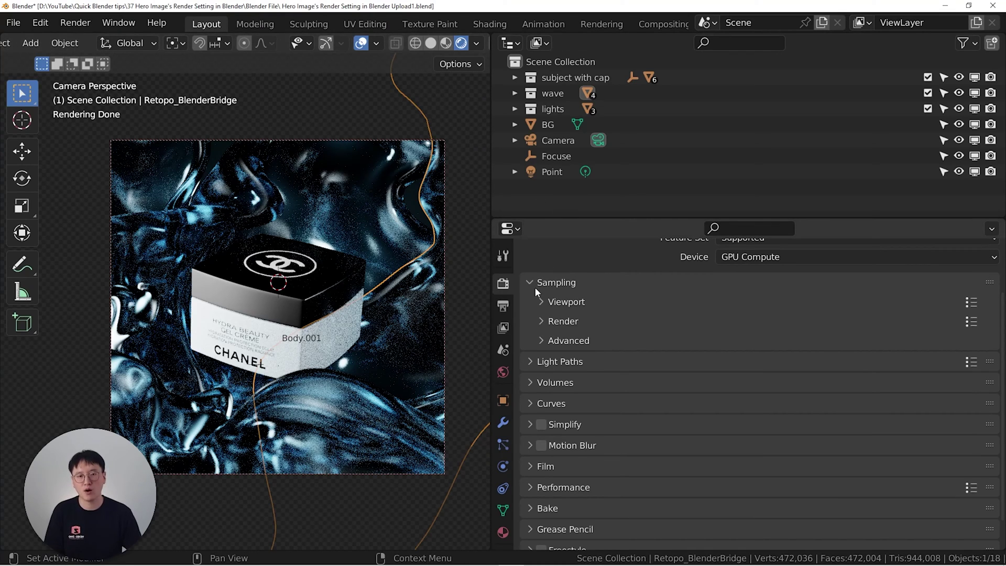
pyautogui.click(546, 309)
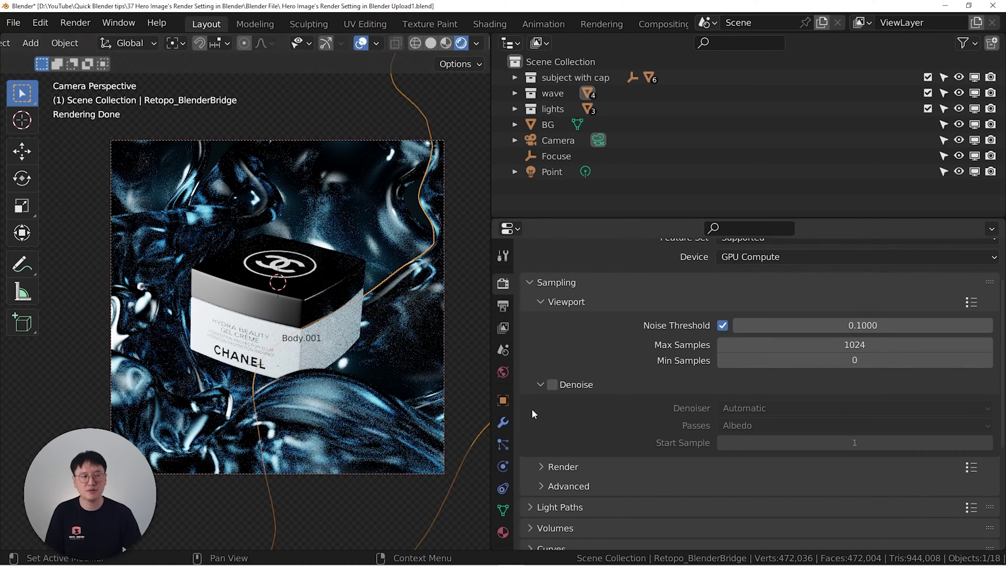
pyautogui.click(551, 384)
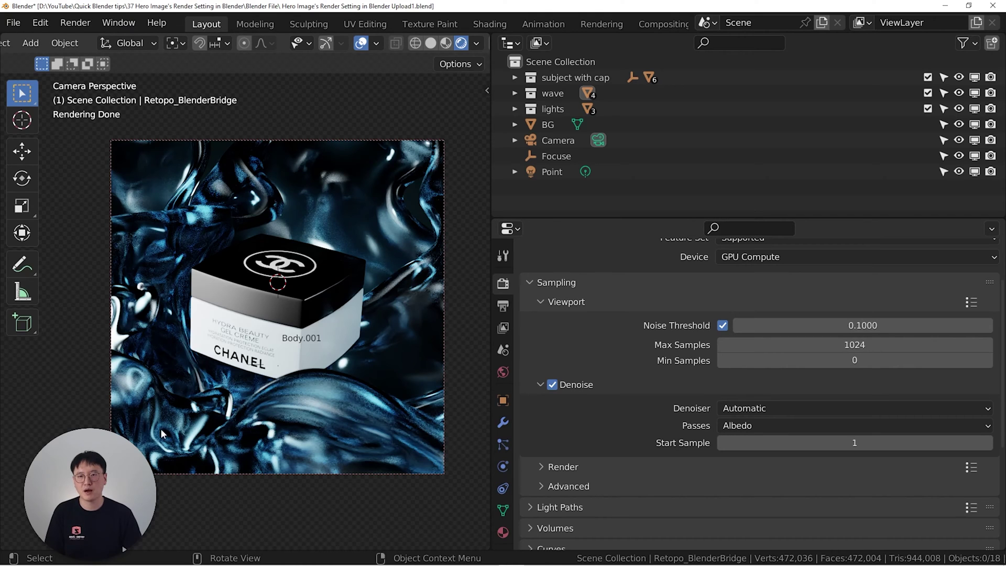
pyautogui.click(552, 384)
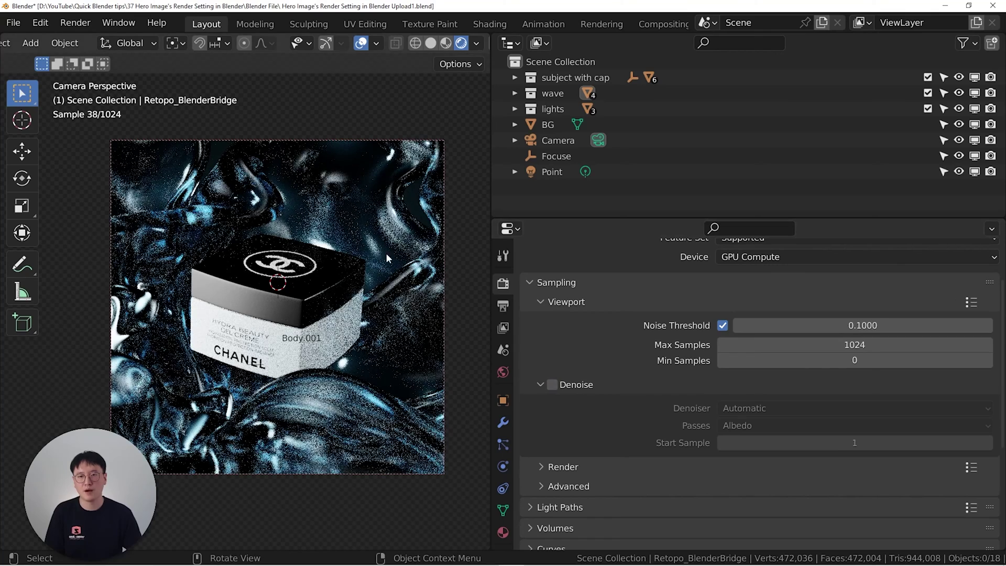
pyautogui.click(541, 302)
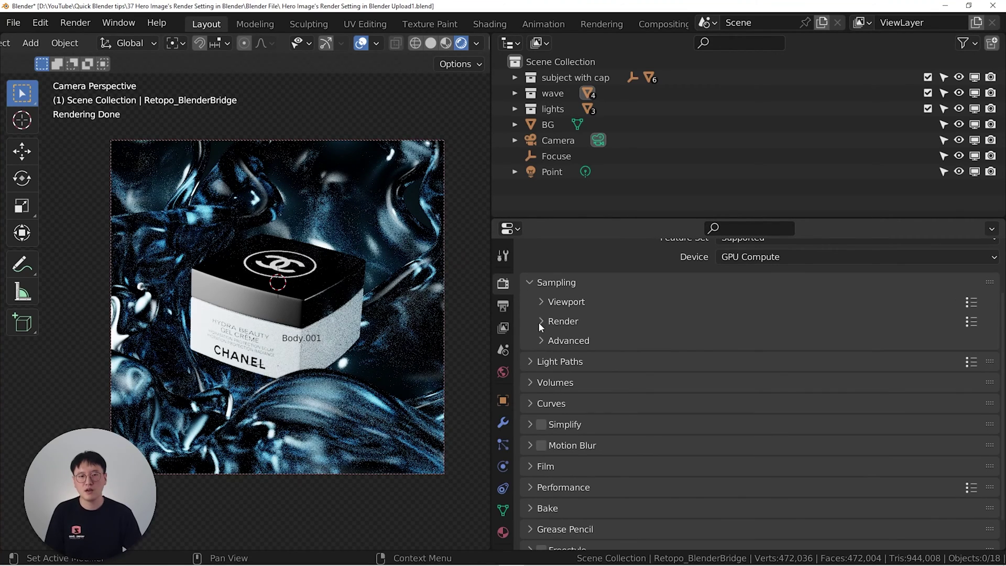
# Expand Render sampling and keep 0.0100 noise threshold and 200 max samples
pyautogui.click(541, 321)
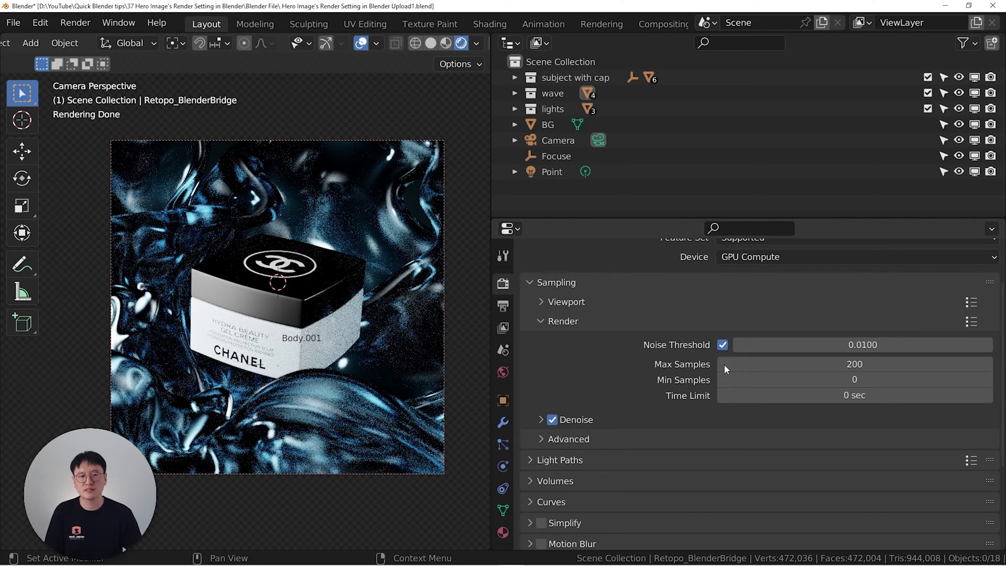
pyautogui.moveTo(725, 369)
pyautogui.mouseDown()
pyautogui.moveTo(760, 369)
pyautogui.moveTo(725, 368)
pyautogui.mouseUp()
# Collapse the Sampling panel and expand the Film settings
pyautogui.click(540, 320)
pyautogui.scroll(1, 533, 301)
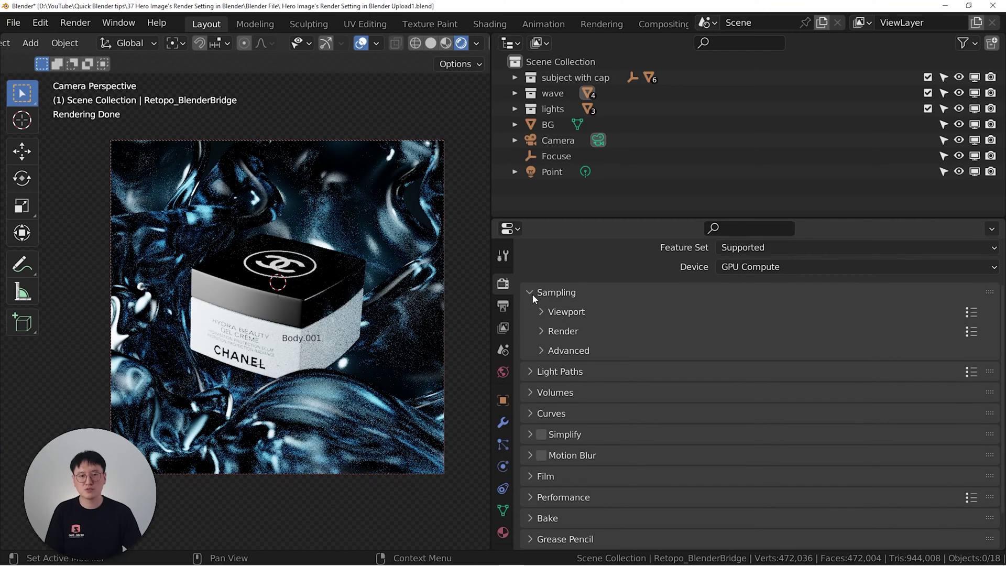
pyautogui.click(530, 293)
pyautogui.scroll(1, 524, 272)
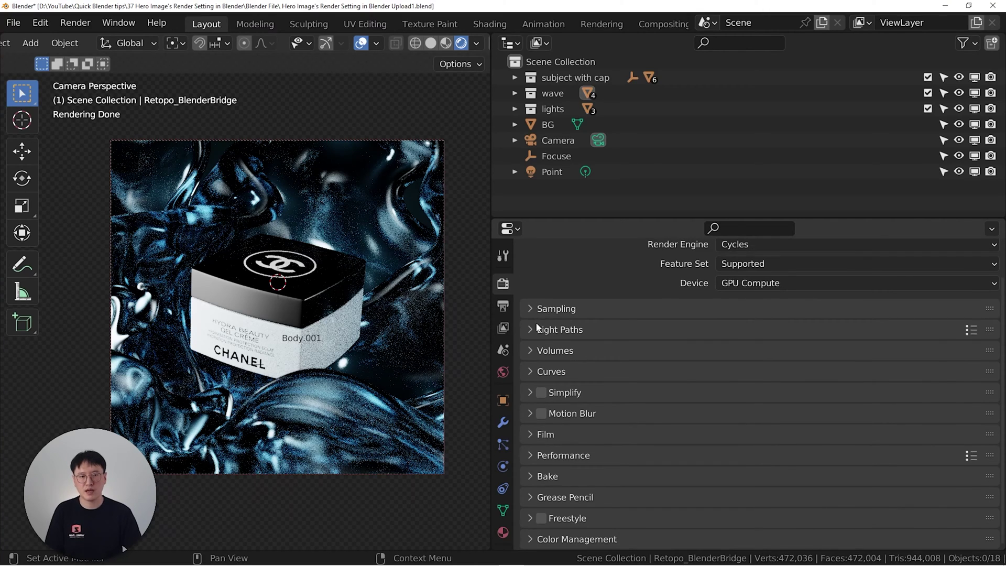
pyautogui.scroll(2, 521, 262)
pyautogui.scroll(-2, 534, 299)
pyautogui.click(533, 435)
pyautogui.scroll(-6, 600, 418)
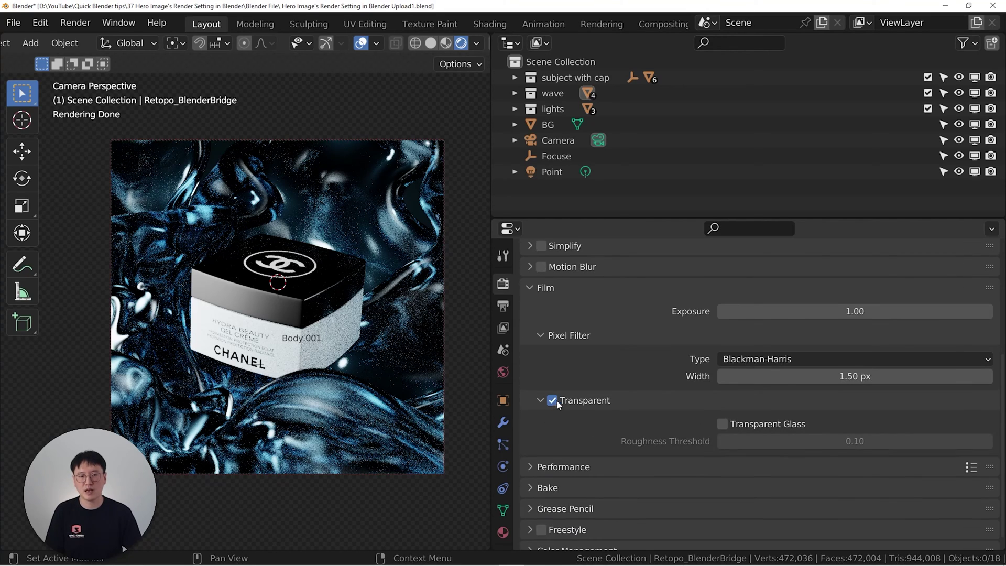
# Toggle Film Transparent on, off, and back on to compare
pyautogui.click(552, 401)
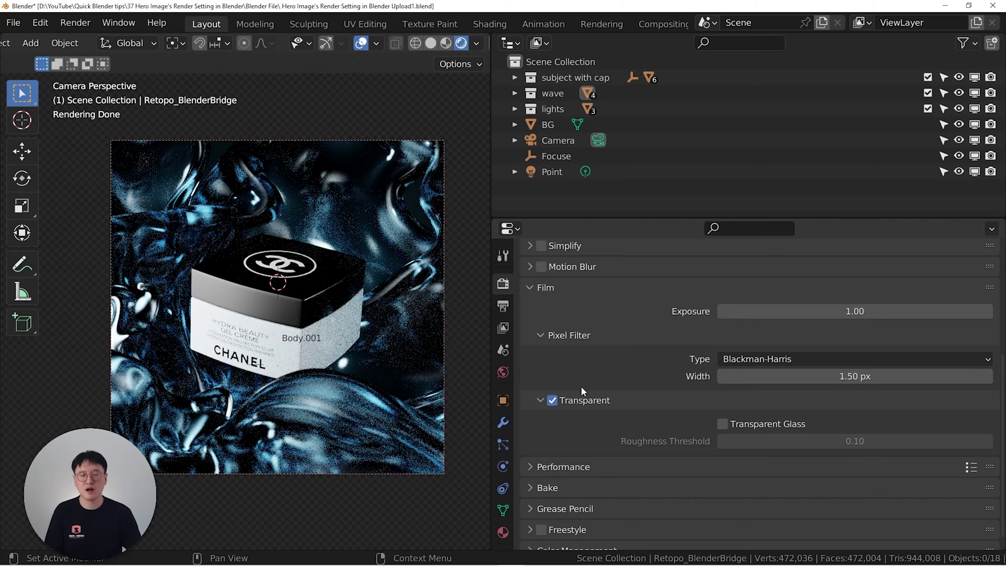
pyautogui.click(552, 401)
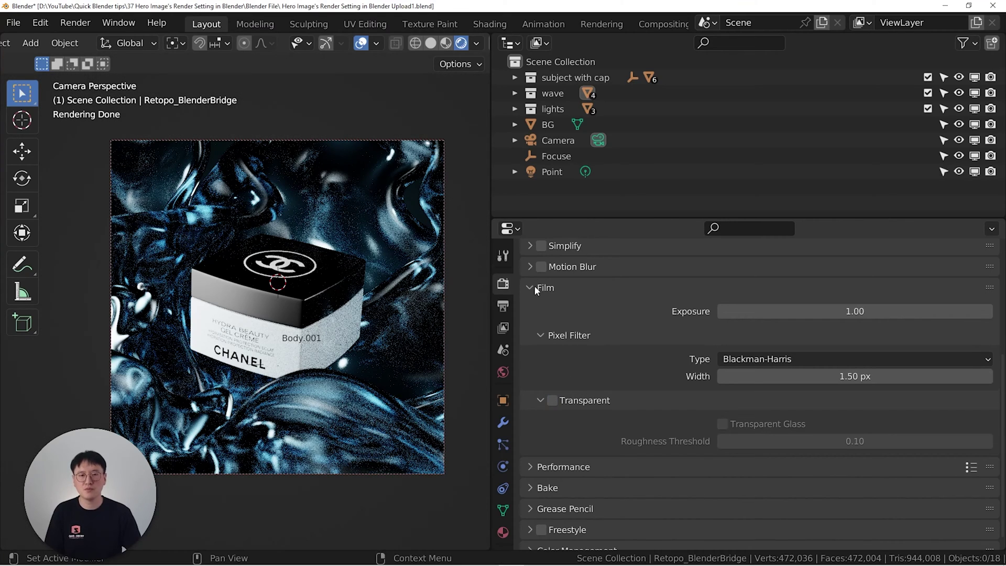
pyautogui.click(553, 400)
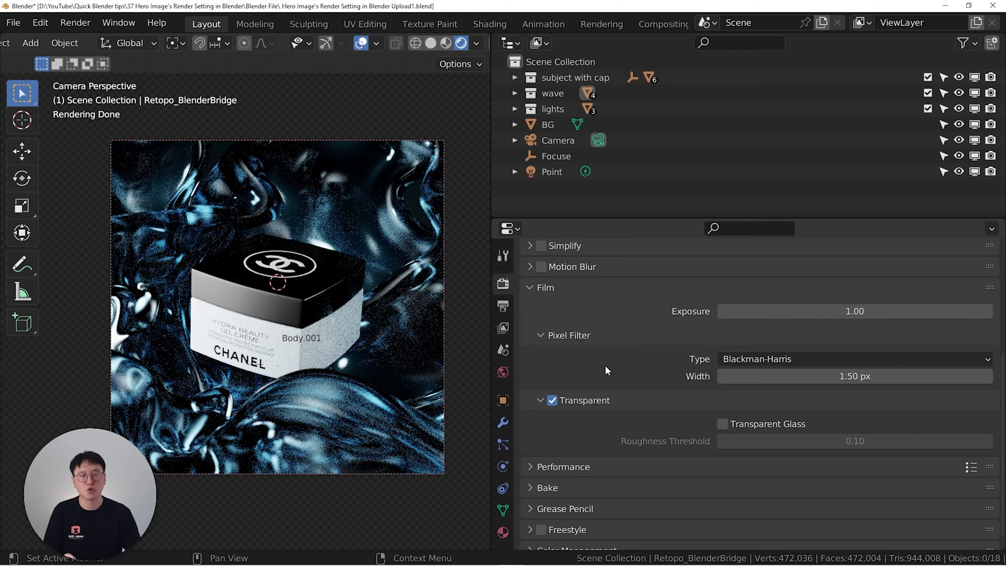
# Orbit out to the backdrop plane, comparing transparency off and on, ending with it on
pyautogui.scroll(-3, 367, 303)
pyautogui.moveTo(368, 302); pyautogui.dragTo(419, 293, button='middle')
pyautogui.click(552, 400)
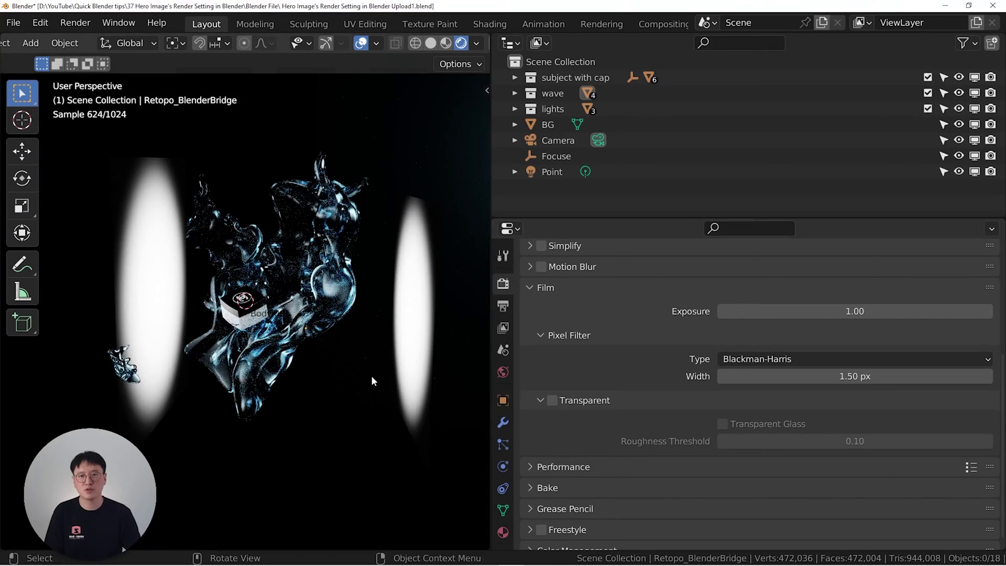
pyautogui.scroll(-5, 371, 375)
pyautogui.moveTo(341, 357); pyautogui.dragTo(388, 352, button='middle')
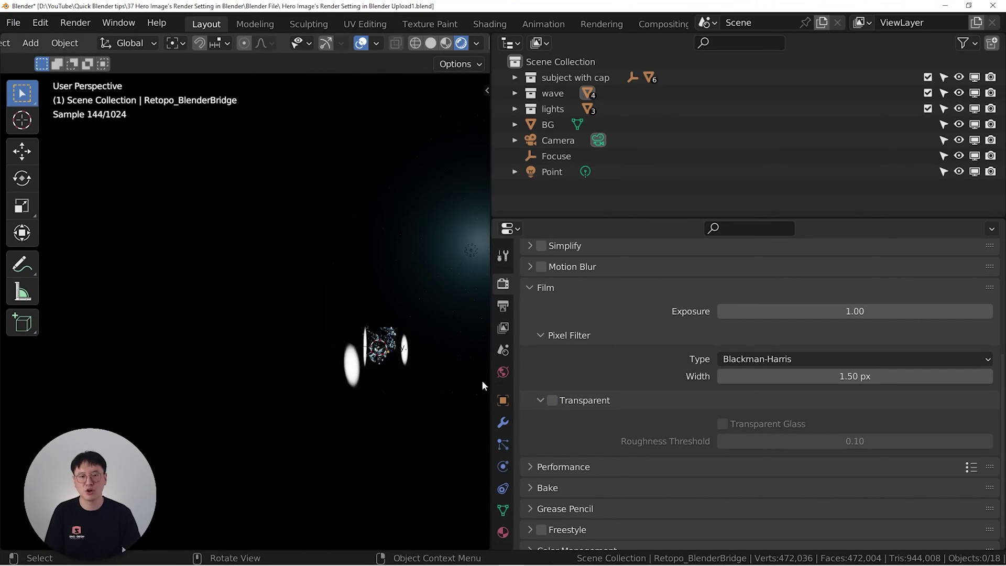
pyautogui.click(552, 400)
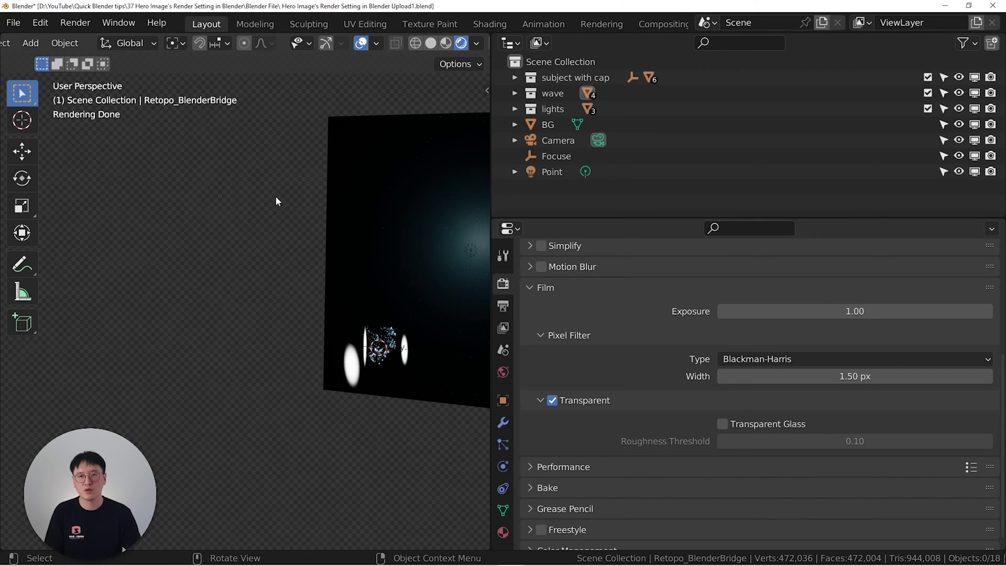
pyautogui.moveTo(240, 301); pyautogui.dragTo(188, 298, button='middle')
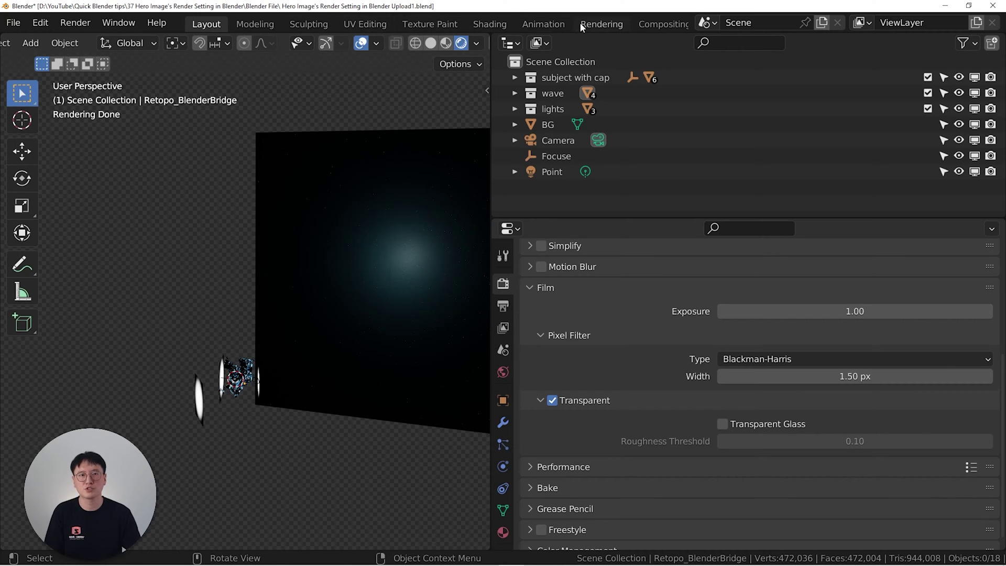
# In the Shading workspace, turn film transparency off via Quick Favorites to show the HDRI
pyautogui.click(485, 24)
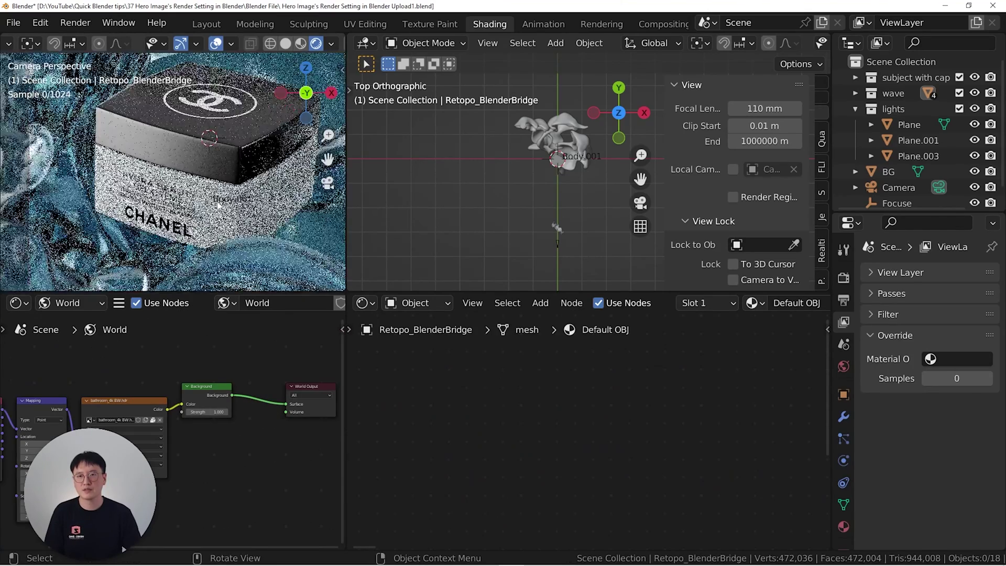
pyautogui.moveTo(218, 206); pyautogui.dragTo(285, 205, button='middle')
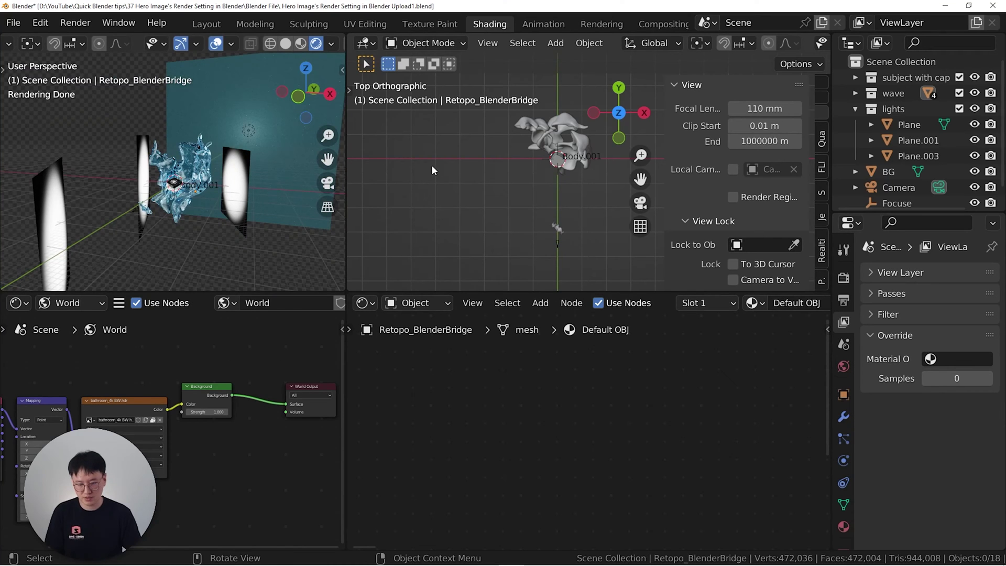
pyautogui.press('q')
pyautogui.click(359, 167)
pyautogui.moveTo(246, 181); pyautogui.dragTo(211, 152, button='middle')
pyautogui.hotkey('ctrl', 'space')
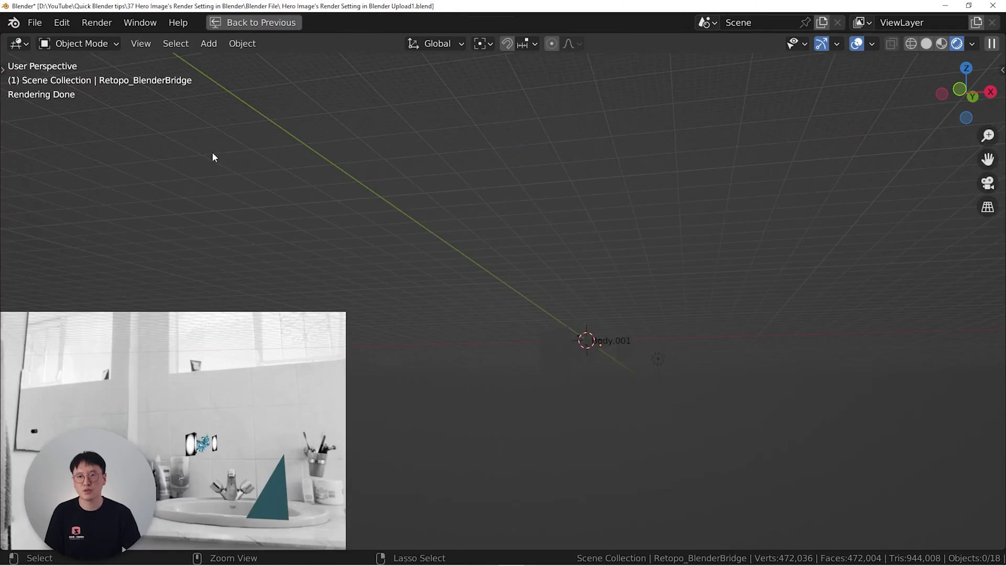
pyautogui.moveTo(423, 235); pyautogui.dragTo(492, 329, button='middle')
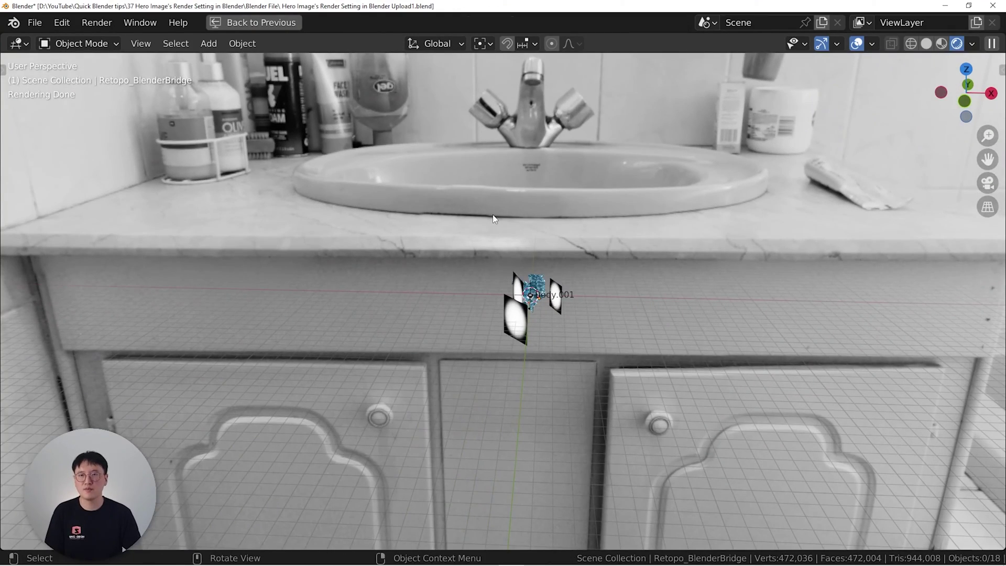
# Make the film transparent again from Quick Favorites and restore the split Shading layout
pyautogui.press('q')
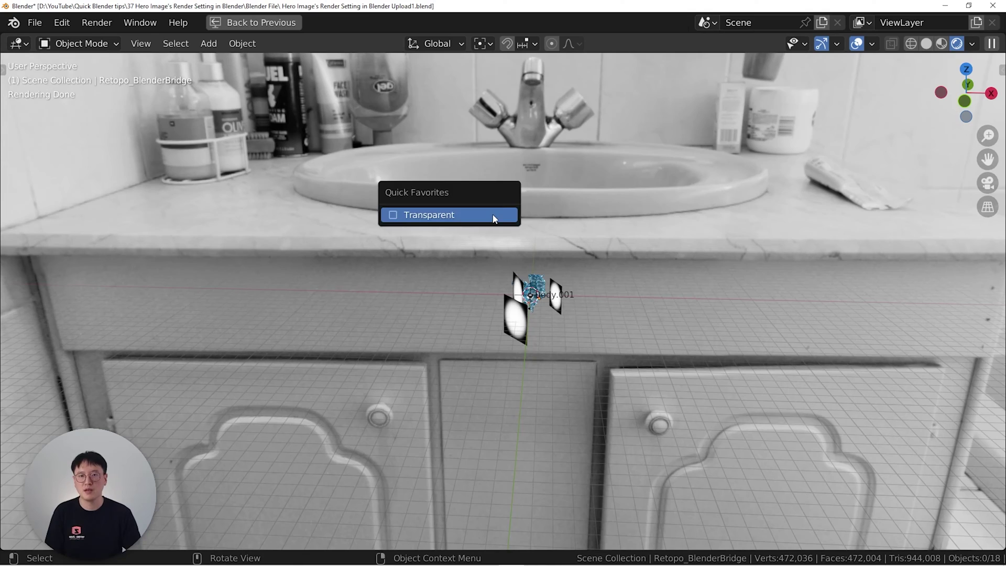
pyautogui.click(494, 216)
pyautogui.moveTo(493, 216); pyautogui.dragTo(444, 226, button='middle')
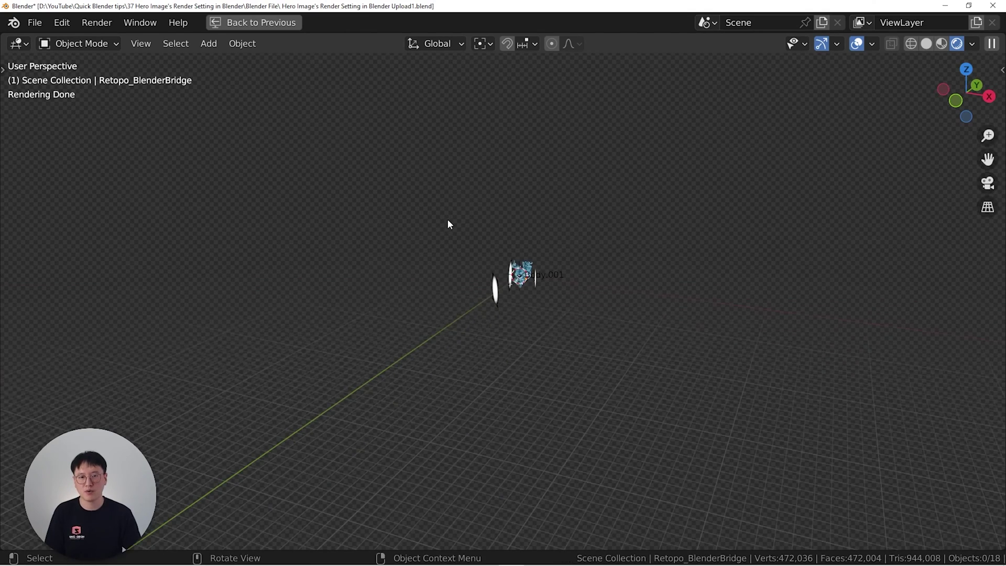
pyautogui.hotkey('ctrl', 'space')
pyautogui.scroll(3, 233, 388)
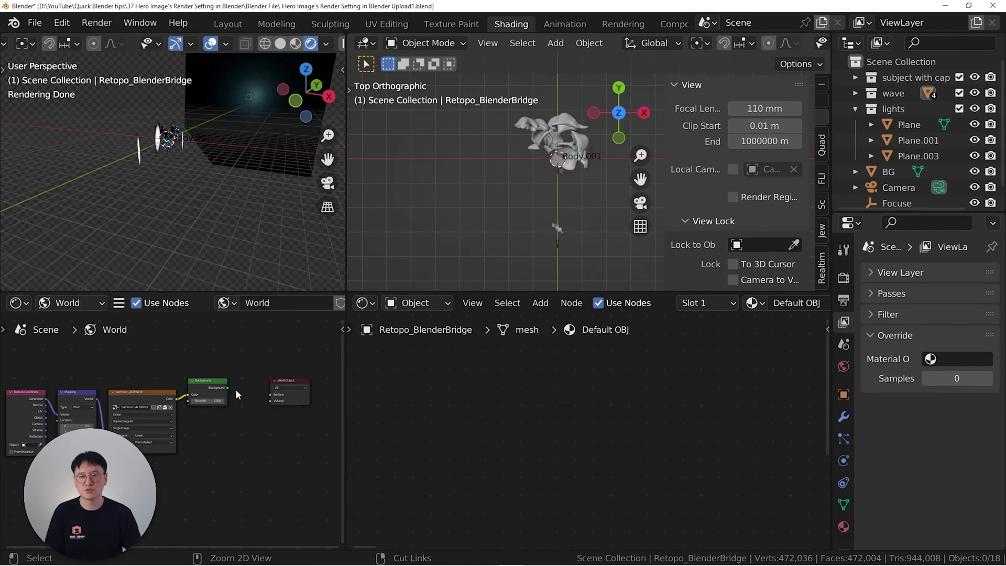
# Connect the world Background node to the output surface, then return to Layout
pyautogui.moveTo(235, 388); pyautogui.dragTo(270, 394)
pyautogui.keyDown('ctrl'); pyautogui.moveTo(255, 360); pyautogui.dragTo(238, 453, button='right'); pyautogui.keyUp('ctrl')
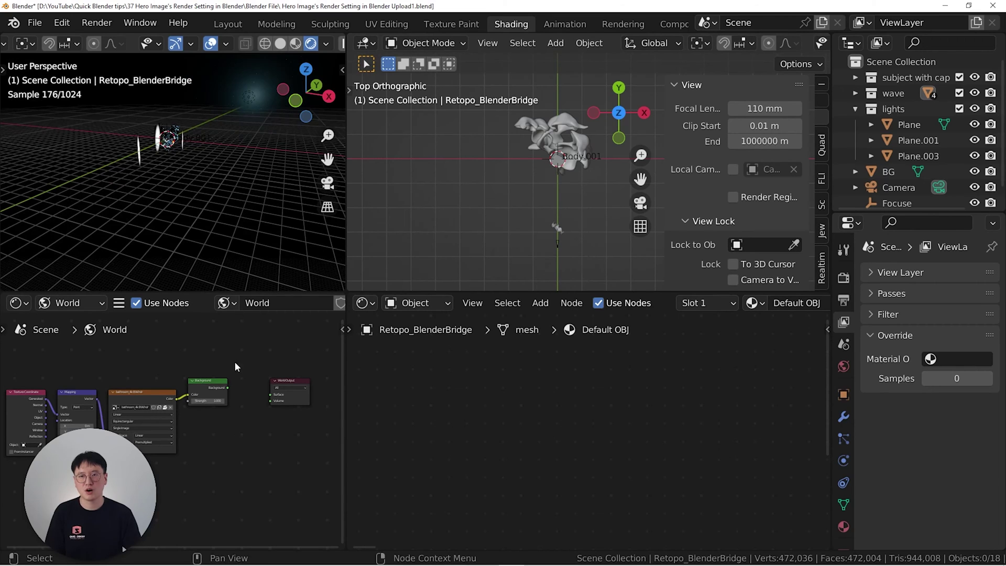
pyautogui.click(225, 24)
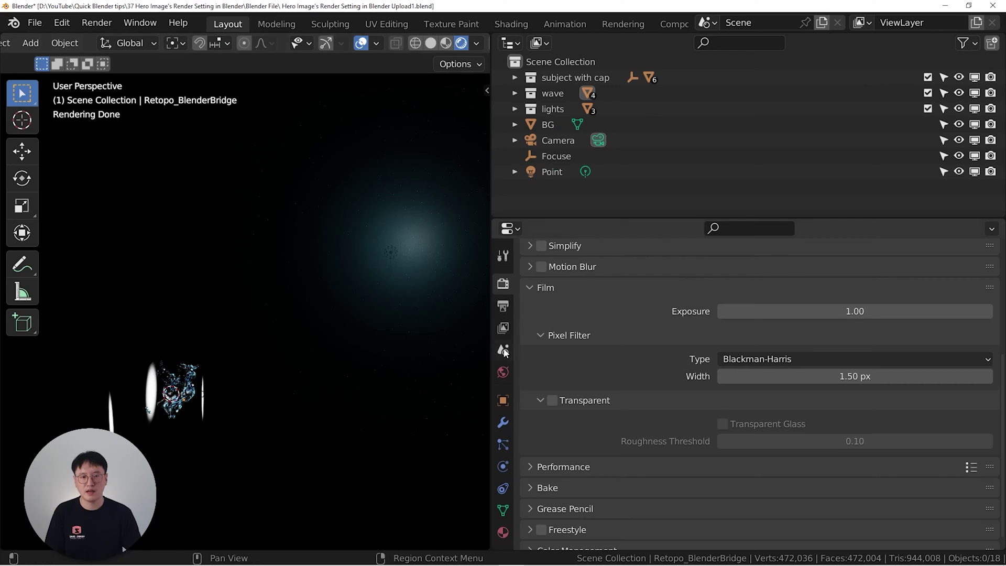
# Turn film transparency on, view through the scene camera, then turn it off
pyautogui.click(552, 400)
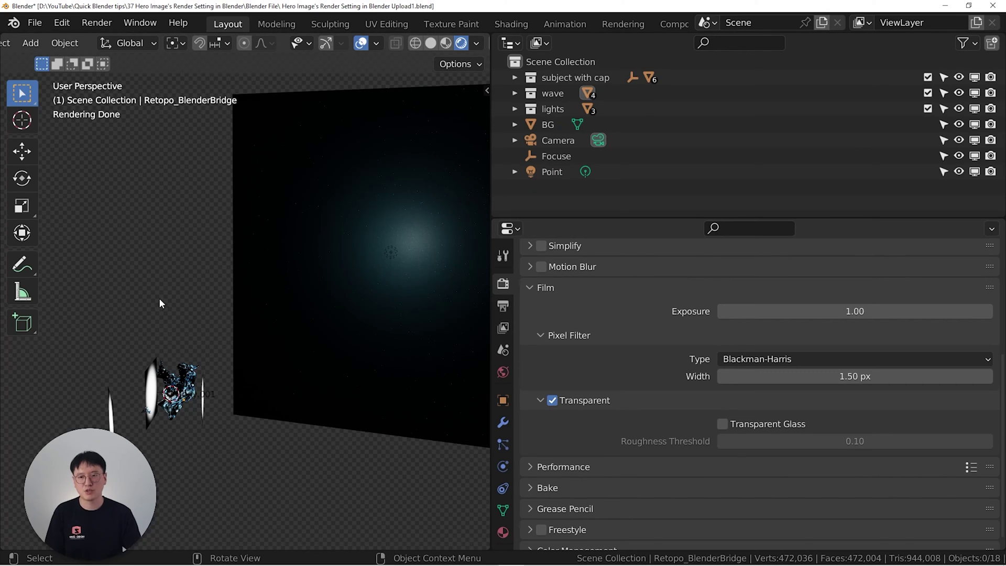
pyautogui.moveTo(175, 360); pyautogui.dragTo(194, 348, button='middle')
pyautogui.press('KP_0')
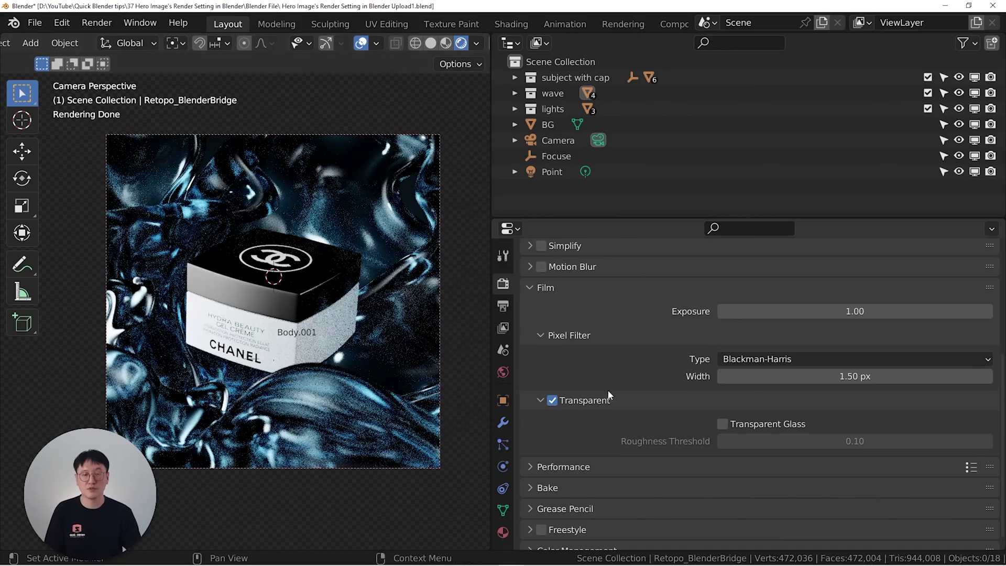
pyautogui.click(553, 401)
# Remove and re-add Film Transparent in Quick Favorites, then enable it from there
pyautogui.rightClick(555, 400)
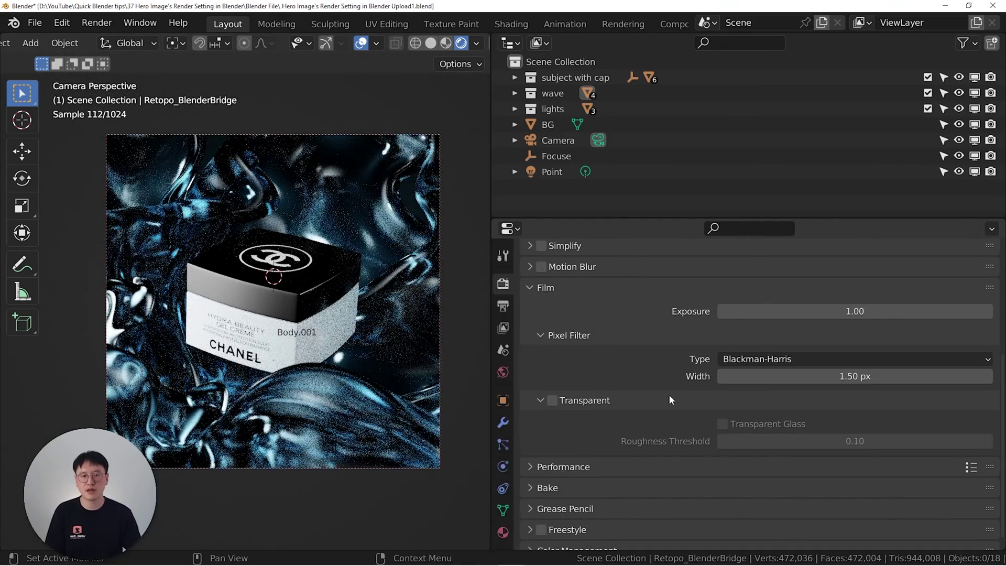
pyautogui.rightClick(550, 398)
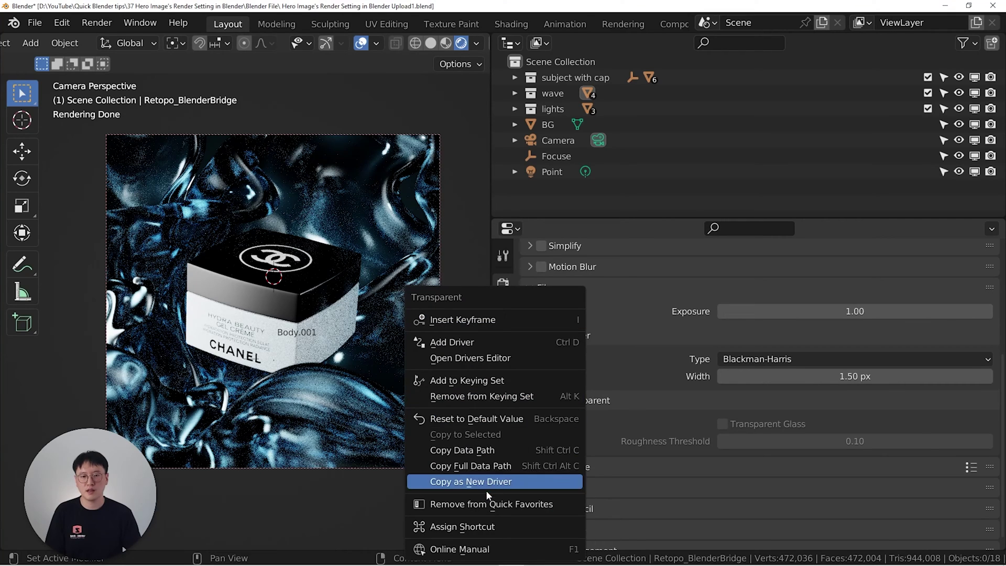
pyautogui.click(484, 504)
pyautogui.rightClick(552, 399)
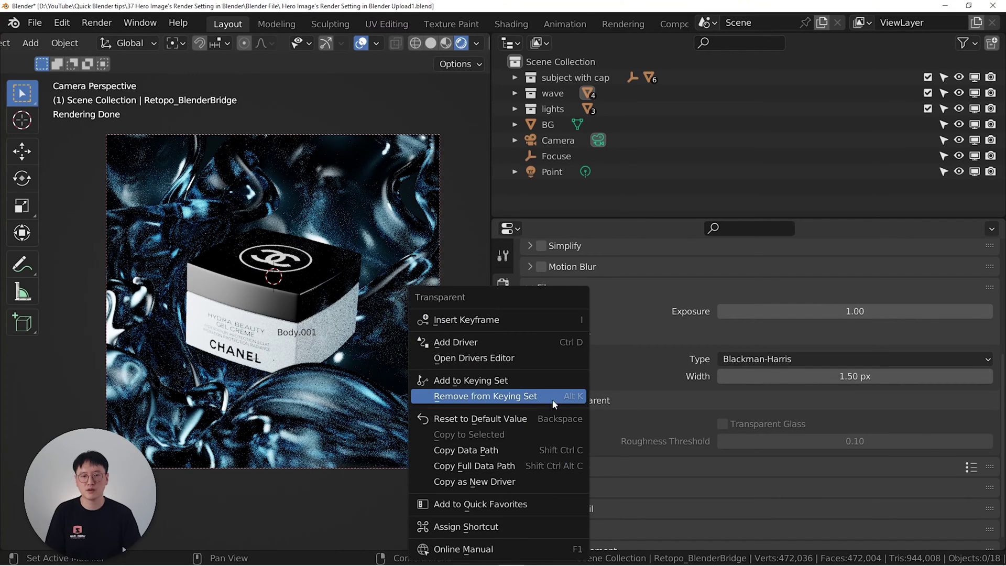
pyautogui.click(504, 506)
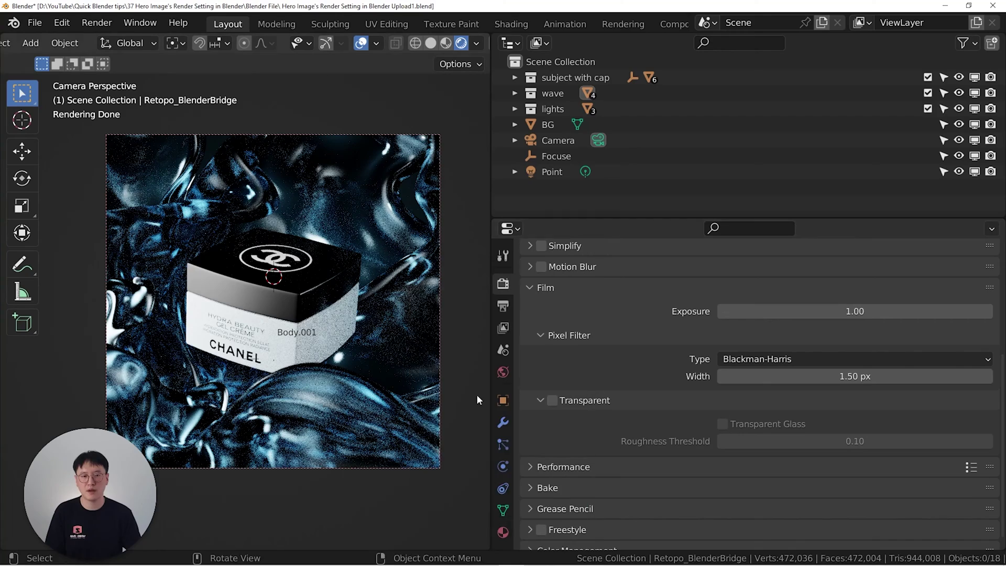
pyautogui.press('q')
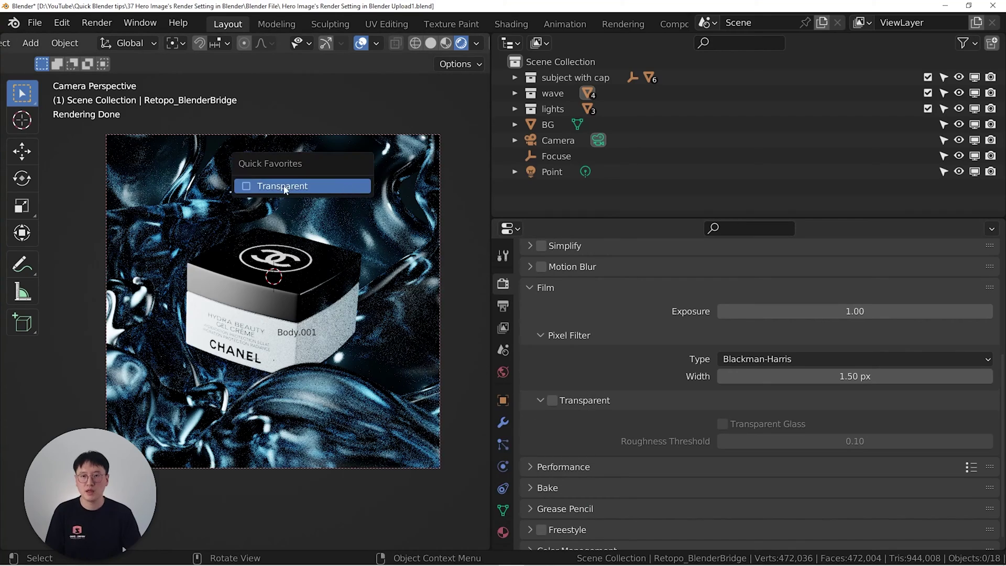
pyautogui.click(285, 188)
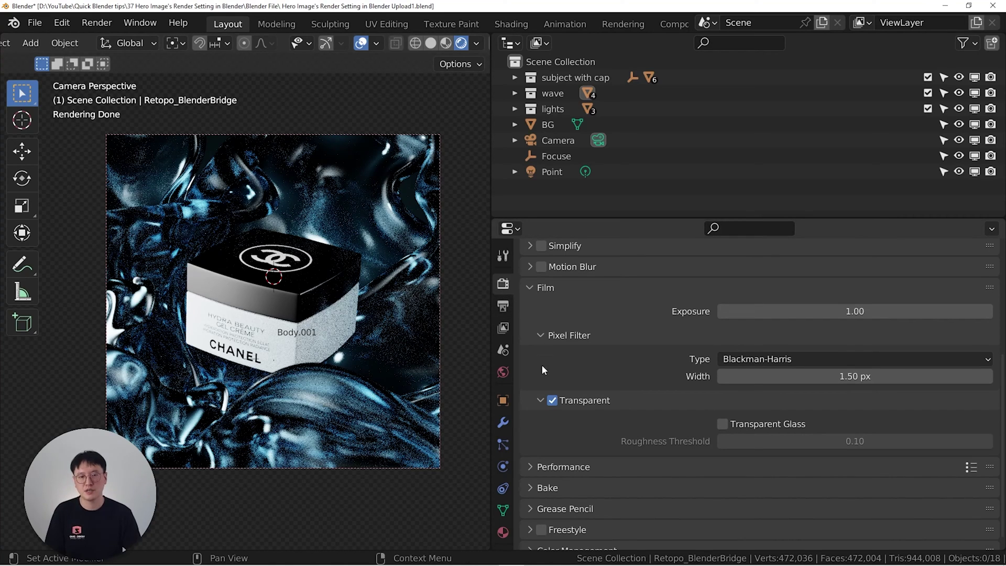
# Collapse Film and review Performance threads, memory tiling 2048 and render options, then collapse it
pyautogui.click(531, 286)
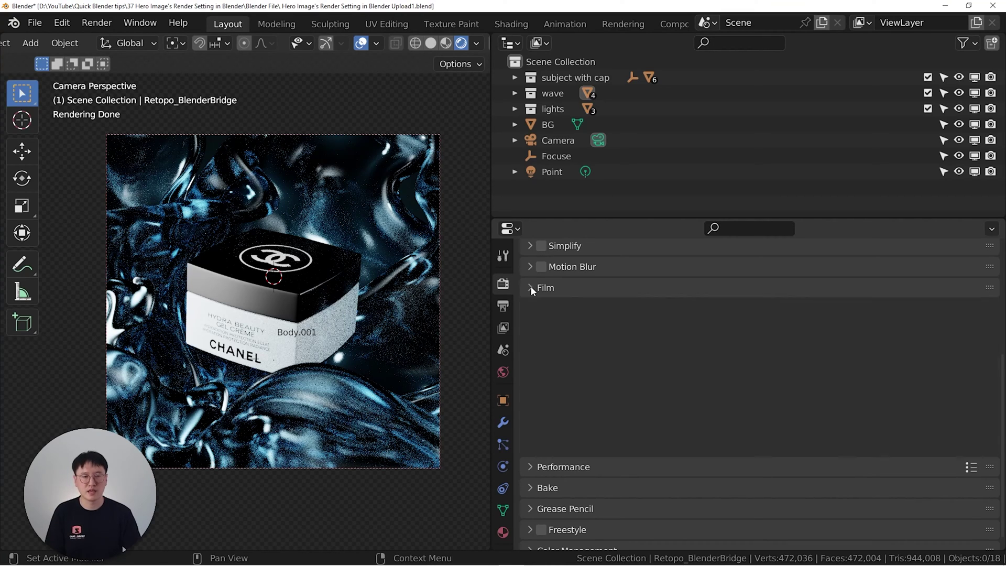
pyautogui.scroll(6, 531, 286)
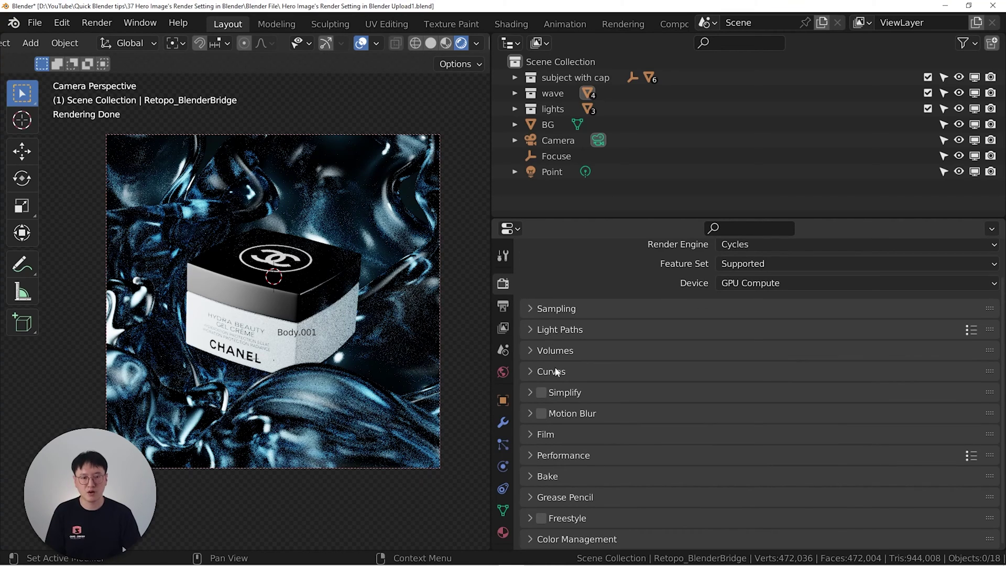
pyautogui.click(534, 455)
pyautogui.scroll(-8, 638, 374)
pyautogui.scroll(1, 582, 377)
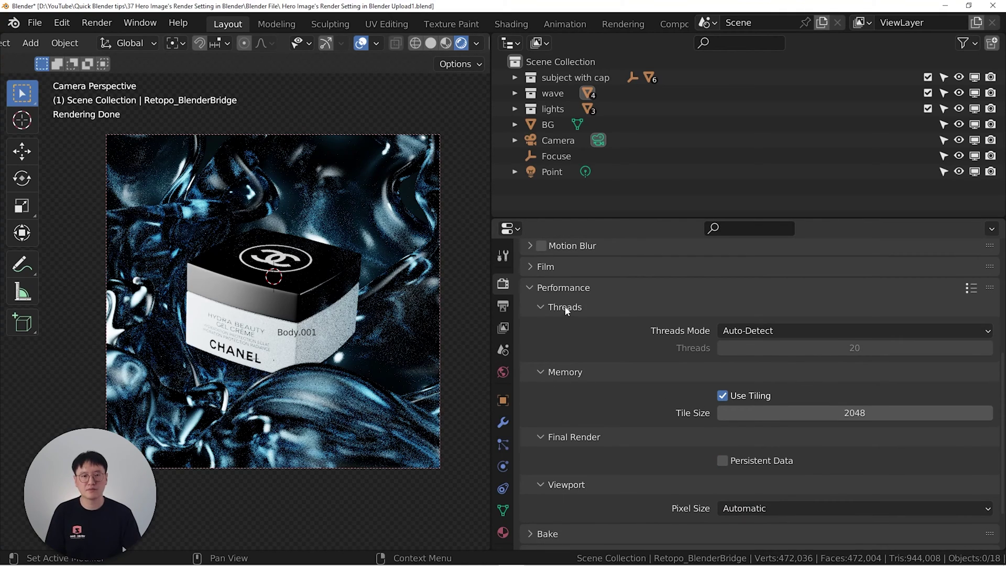
pyautogui.scroll(-1, 586, 463)
pyautogui.scroll(1, 671, 425)
pyautogui.scroll(-1, 638, 385)
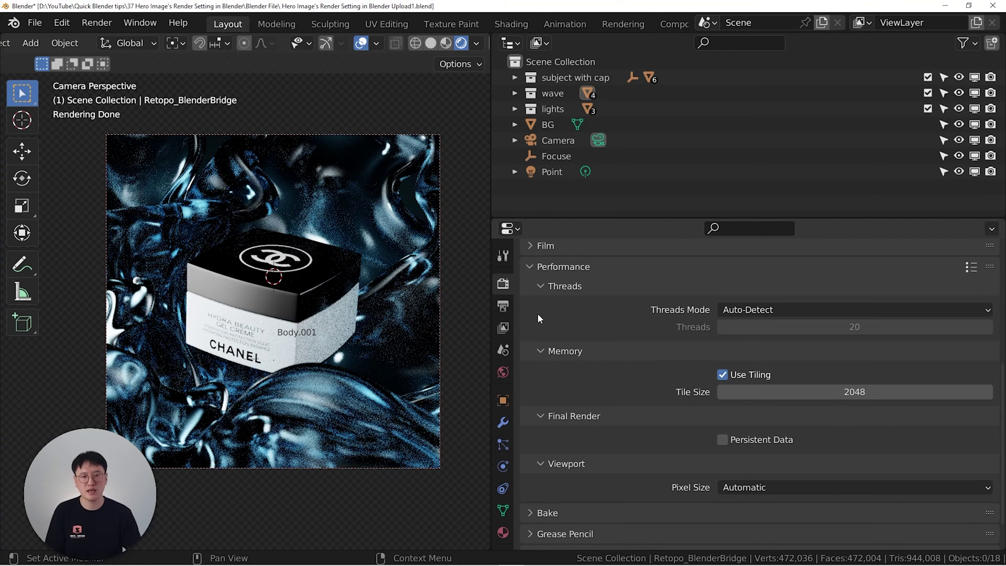
pyautogui.scroll(-3, 588, 341)
pyautogui.scroll(5, 524, 330)
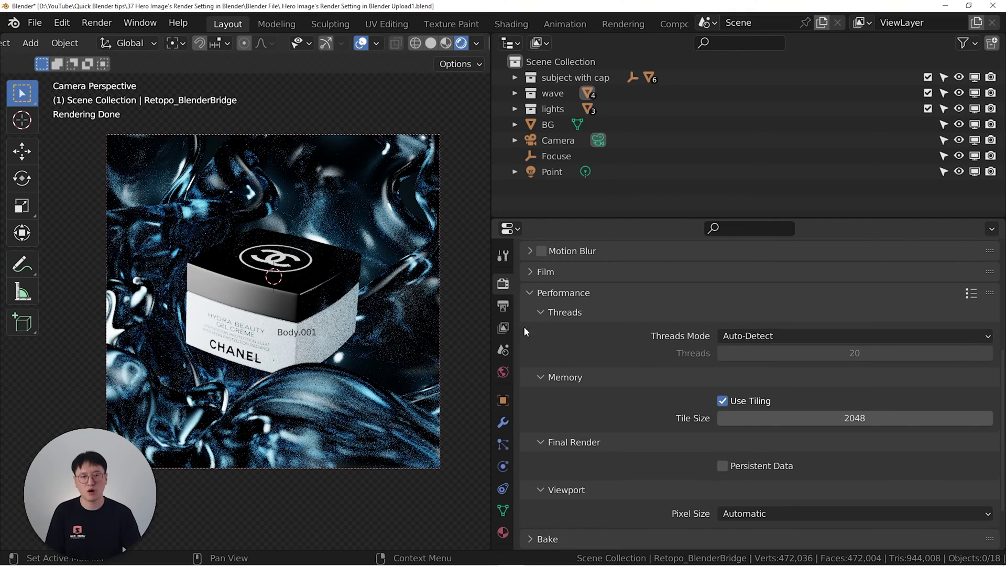
pyautogui.click(531, 292)
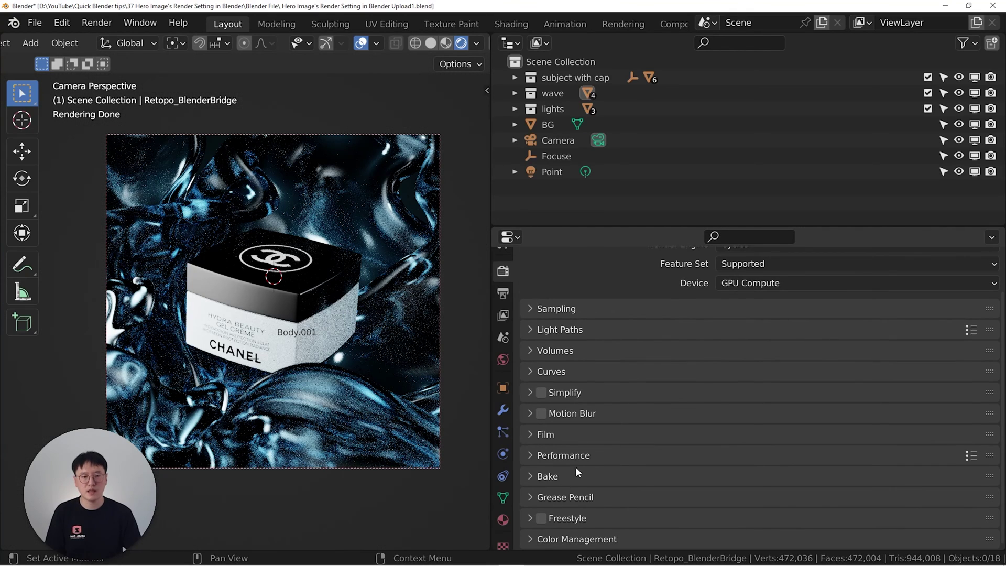
pyautogui.click(529, 538)
pyautogui.scroll(-7, 624, 416)
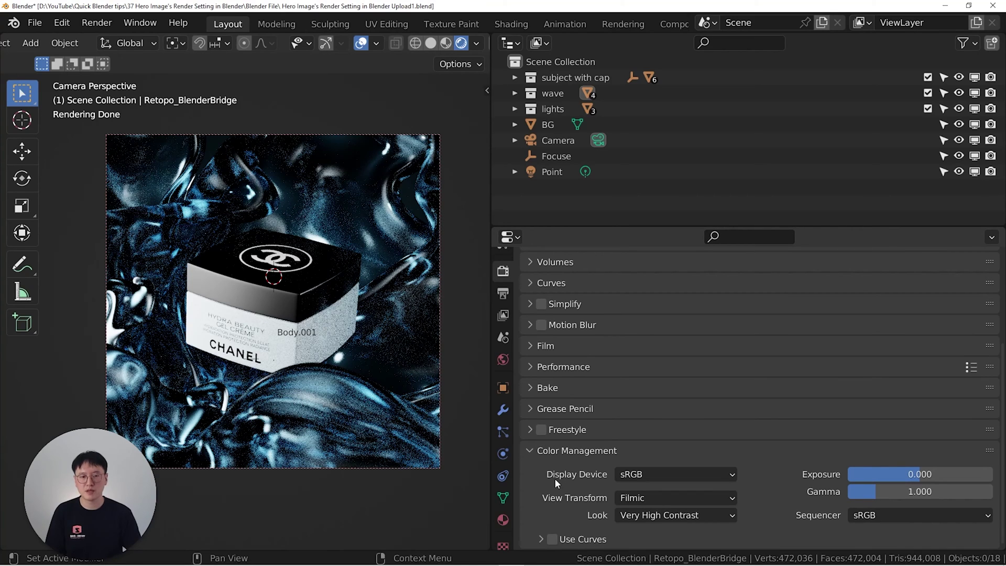
pyautogui.click(646, 476)
pyautogui.click(705, 498)
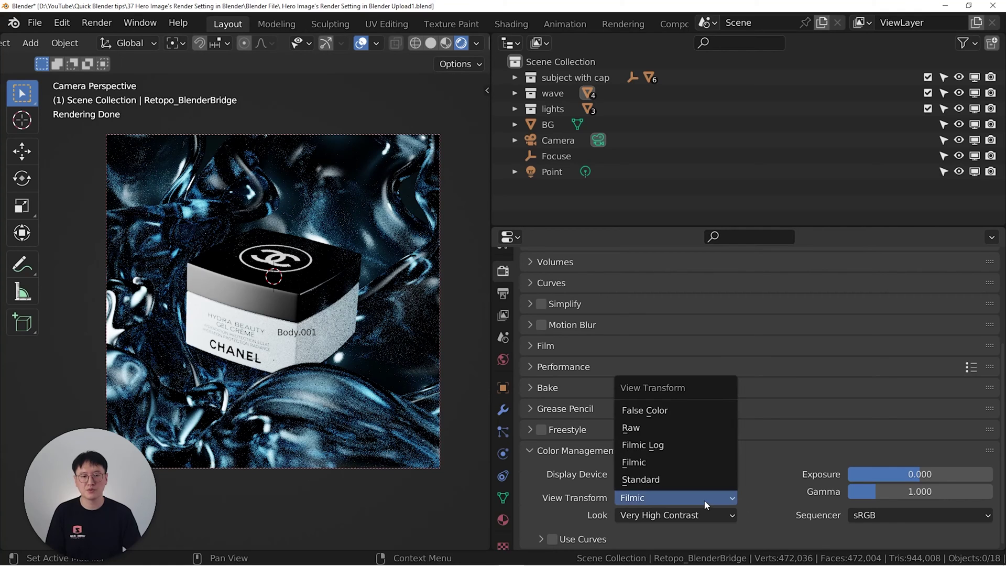
pyautogui.click(671, 463)
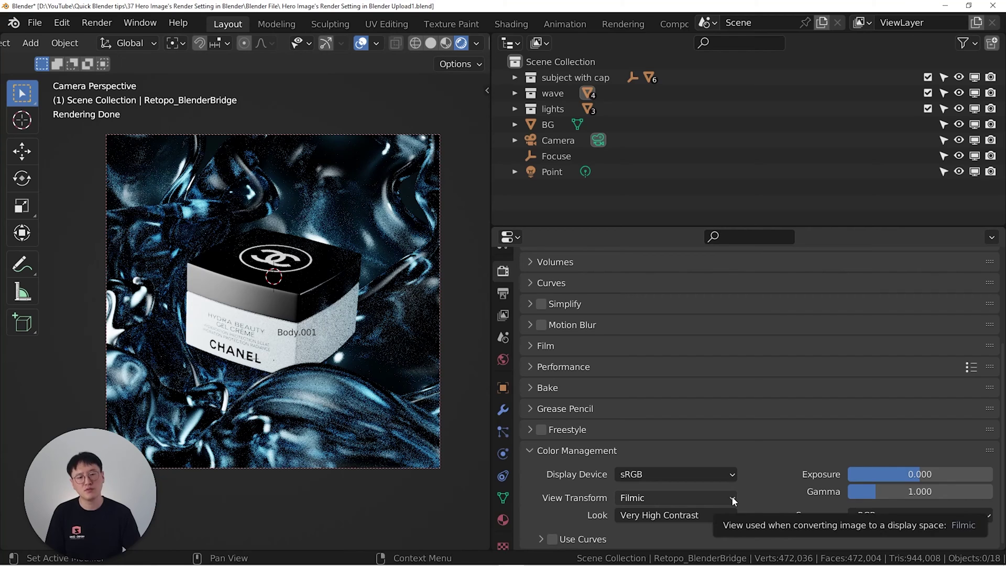
pyautogui.click(643, 497)
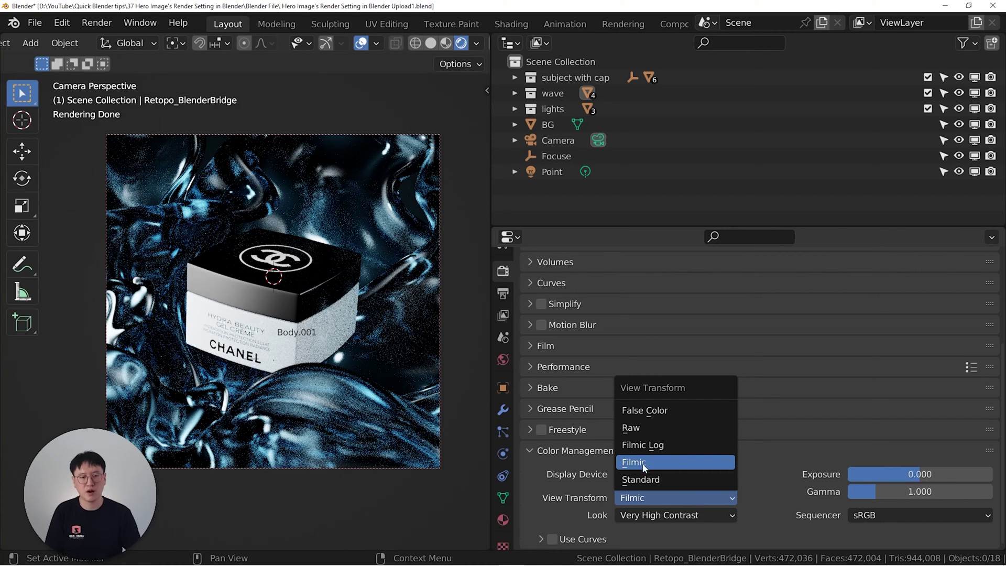
pyautogui.click(631, 463)
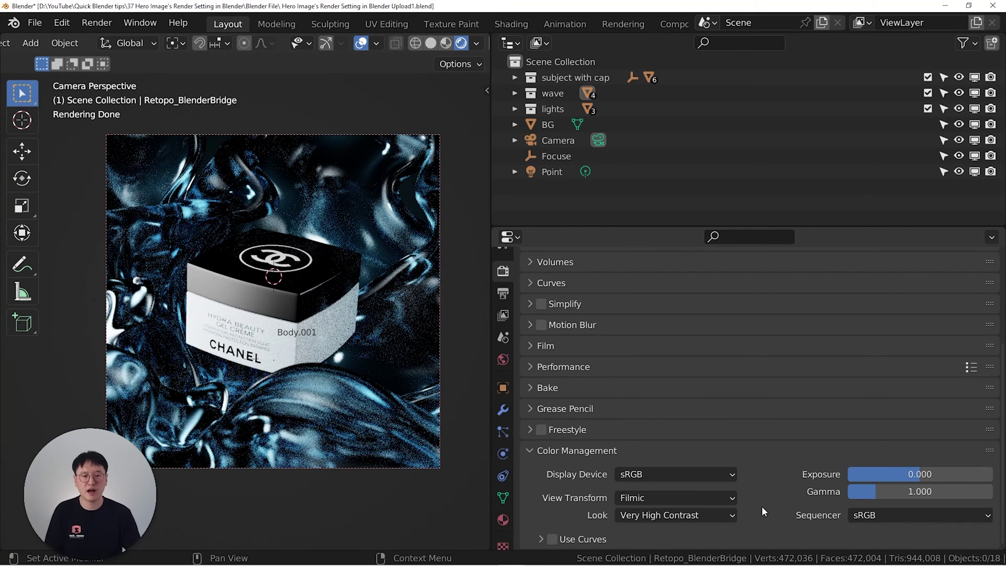
pyautogui.click(717, 512)
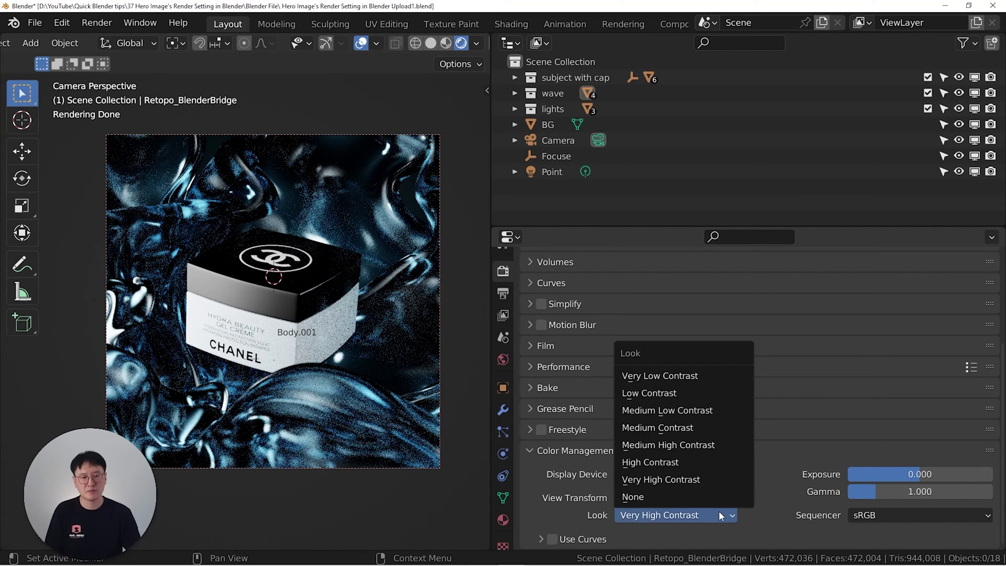
pyautogui.click(743, 479)
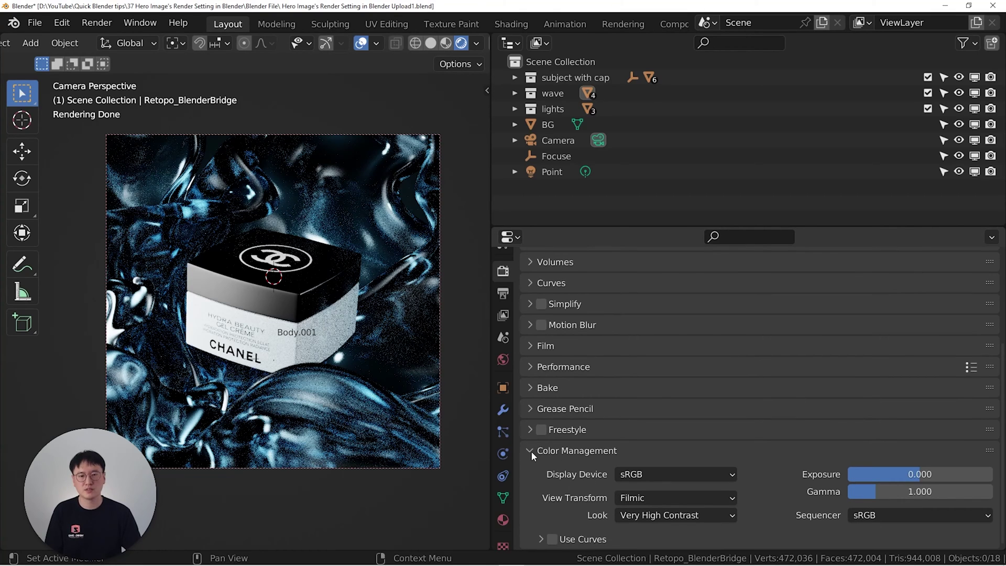
pyautogui.click(531, 452)
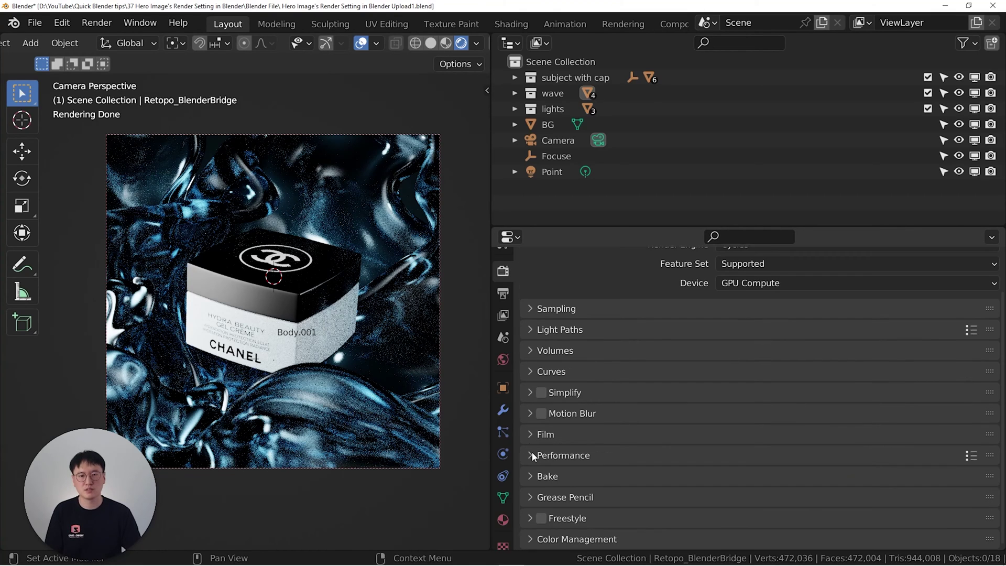
# In Output Properties, apply the 4K DCI 2160p resolution preset
pyautogui.click(504, 294)
pyautogui.scroll(2, 554, 292)
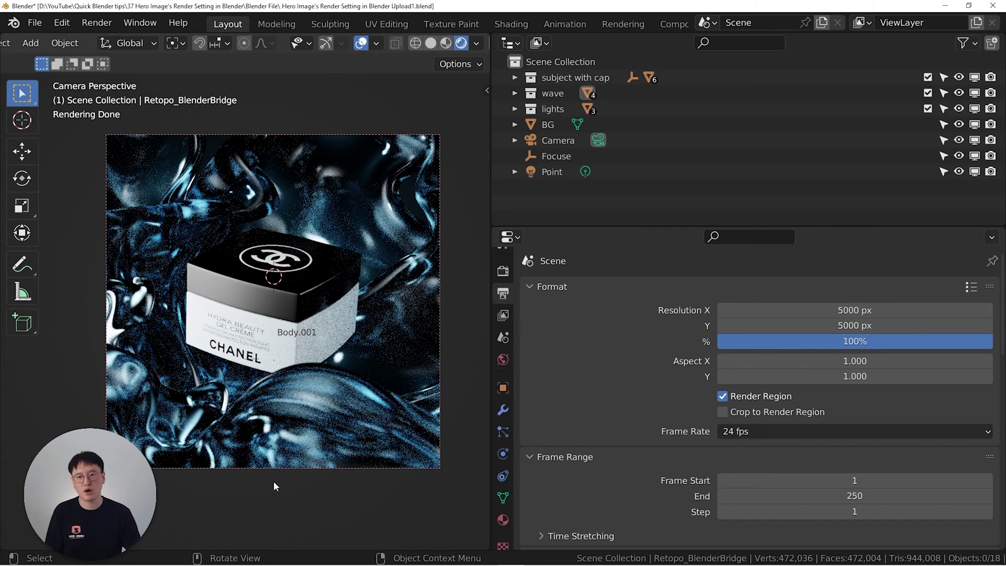
pyautogui.click(972, 288)
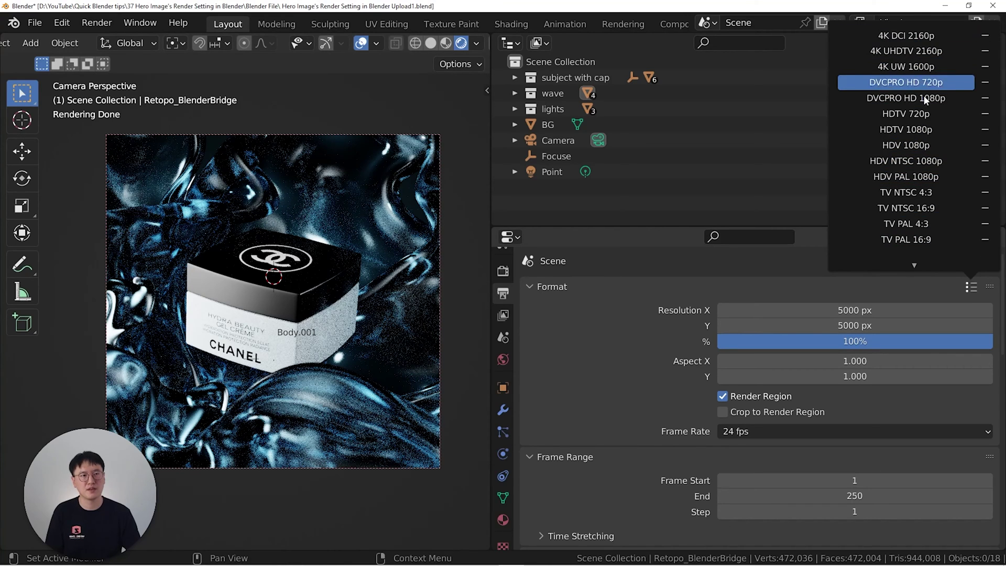
pyautogui.click(911, 37)
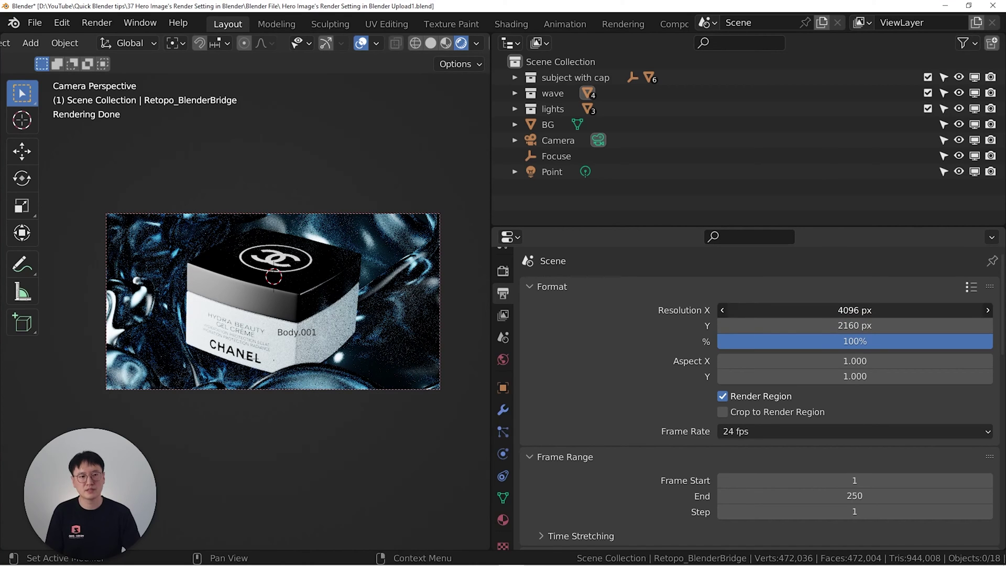
# Set Resolution X and Y both to 5000 px and collapse Frame Range
pyautogui.moveTo(854, 310); pyautogui.dragTo(854, 326)
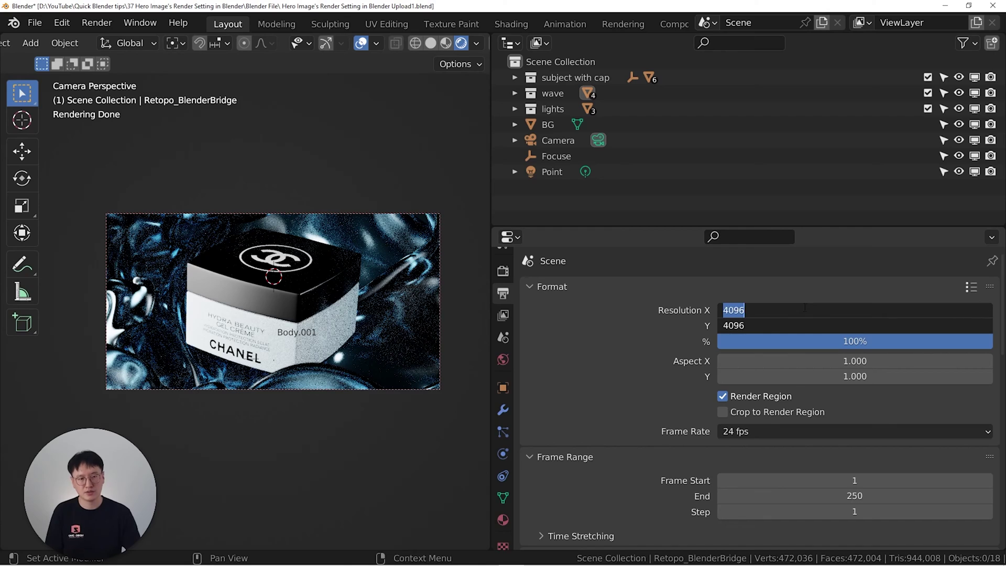
pyautogui.write('5000')
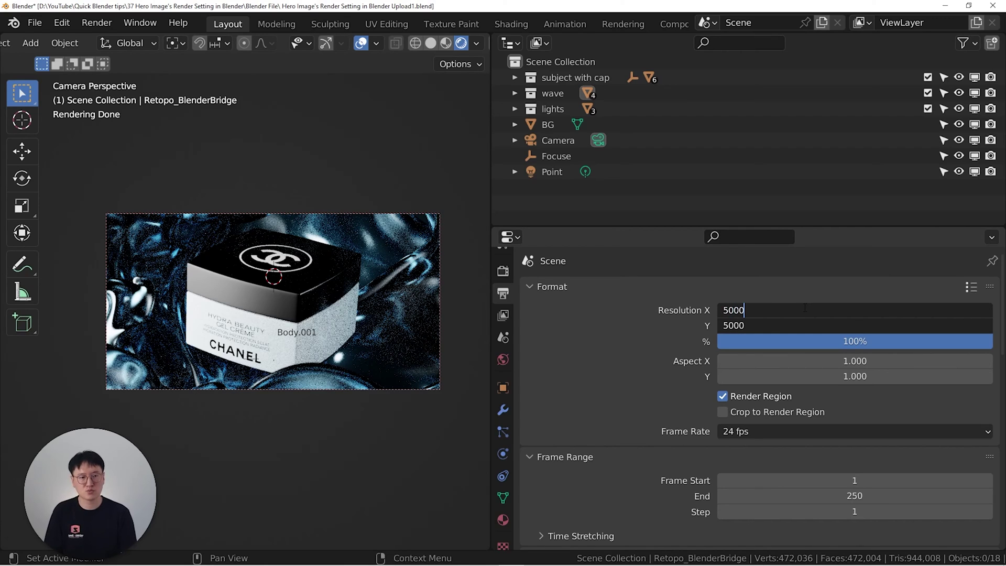
pyautogui.press('Return')
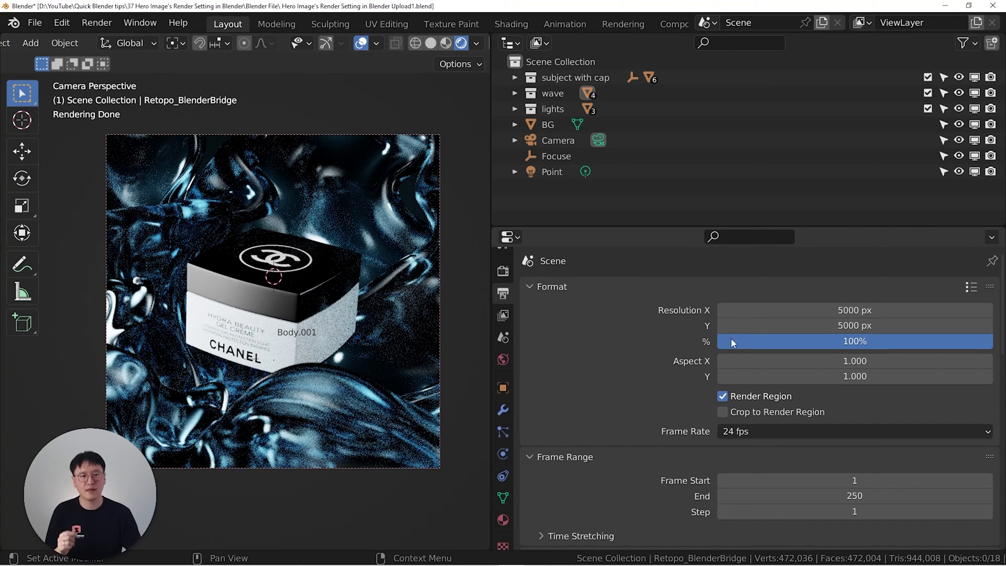
pyautogui.click(563, 457)
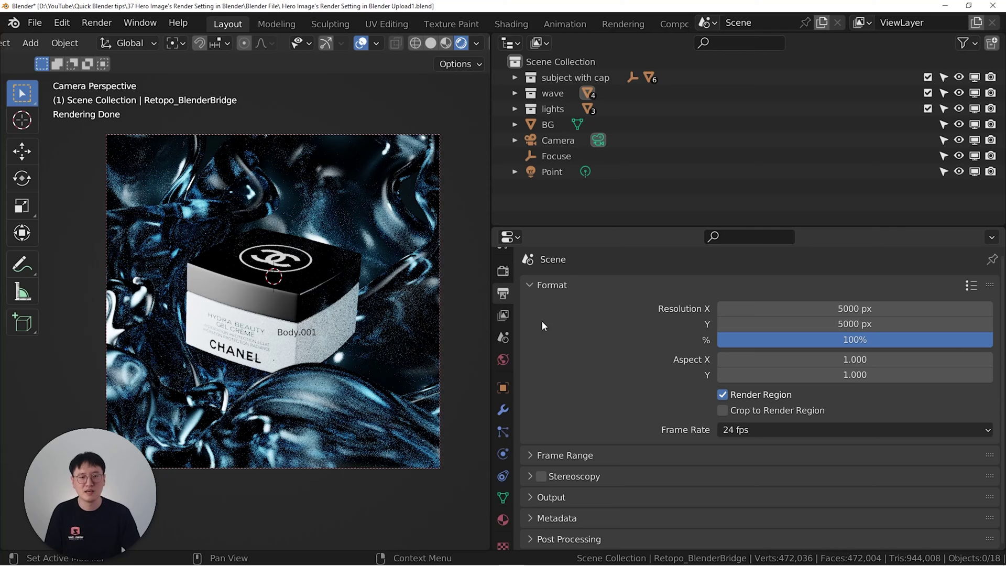
# Collapse Format, expand the Output panel, and choose TIFF as the file format
pyautogui.click(531, 285)
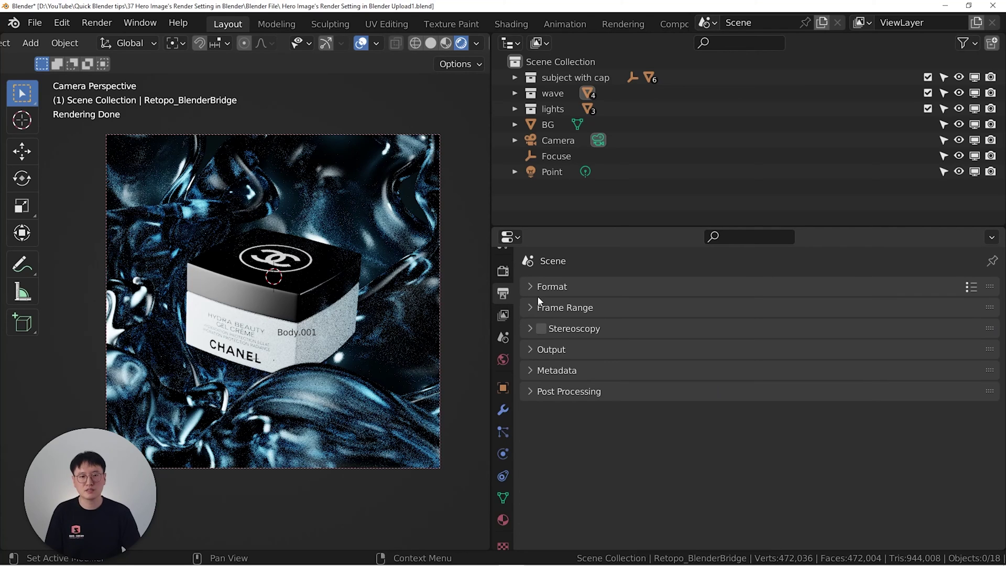
pyautogui.click(529, 349)
pyautogui.scroll(-2, 582, 400)
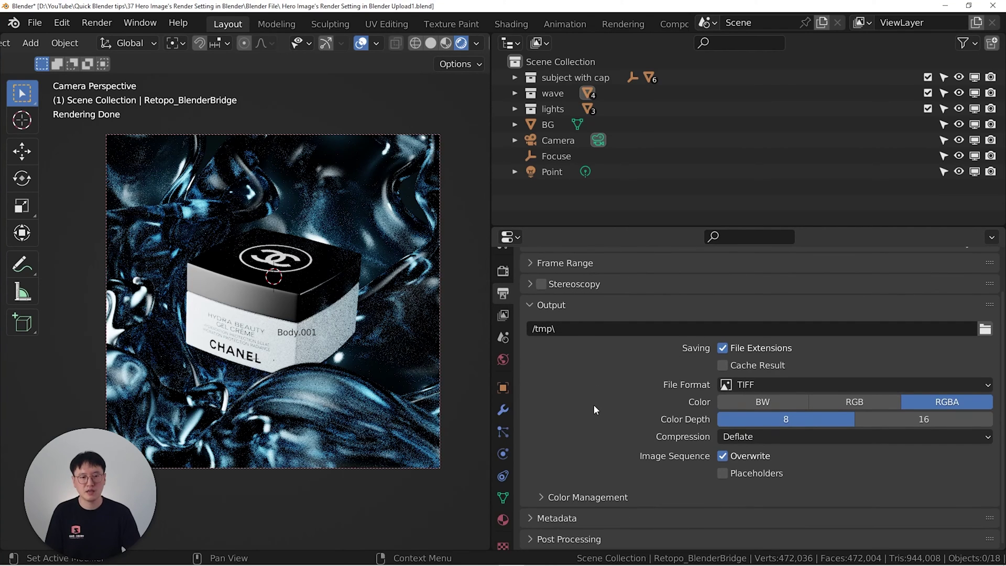
pyautogui.click(739, 384)
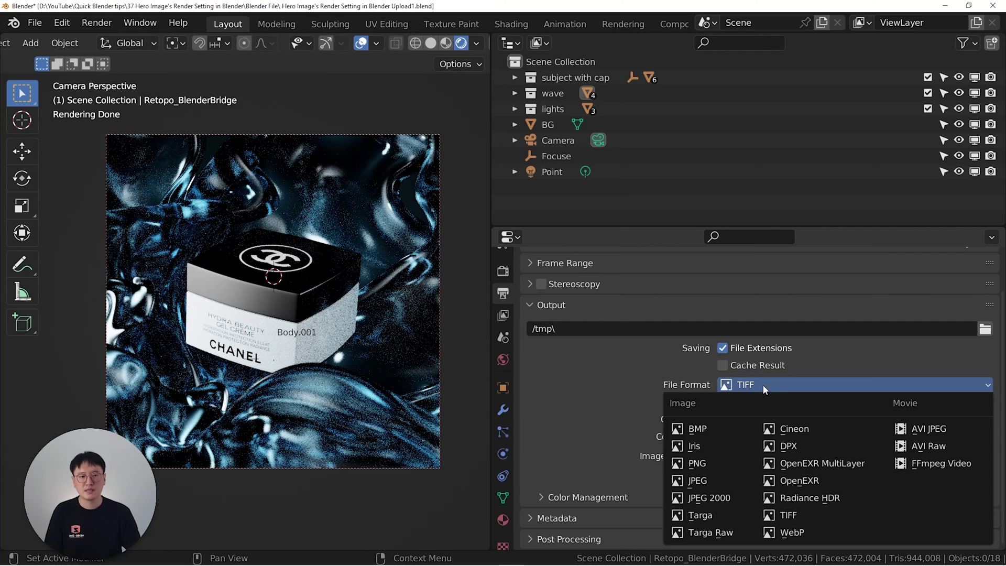
pyautogui.click(803, 514)
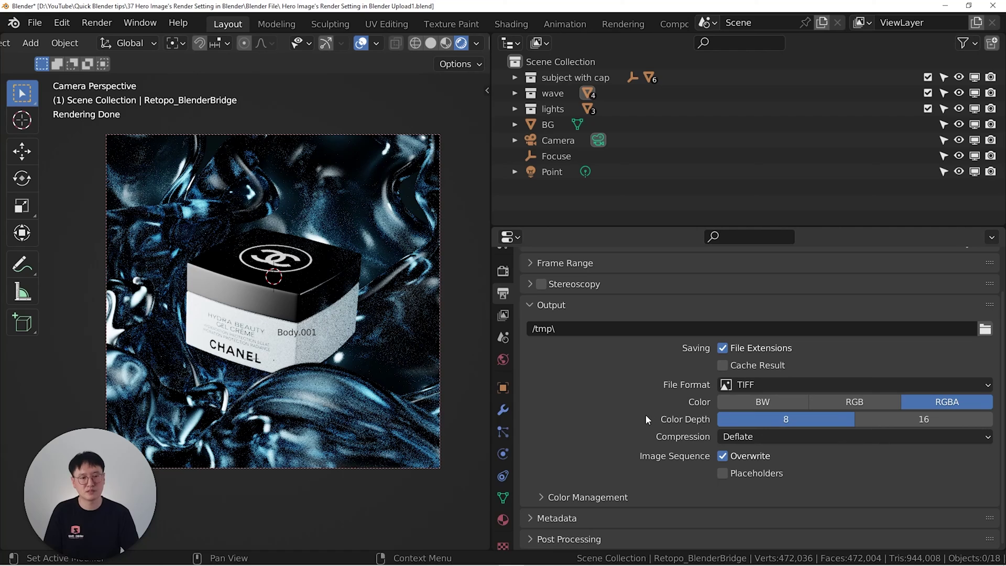
pyautogui.click(797, 438)
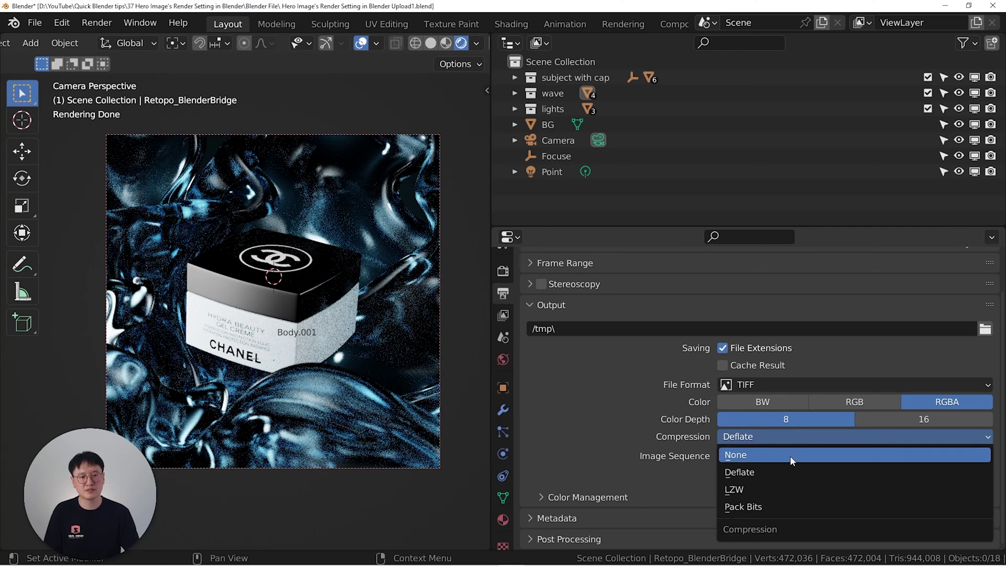
# Set TIFF Compression to None and briefly inspect the output Color Management subpanel
pyautogui.click(791, 456)
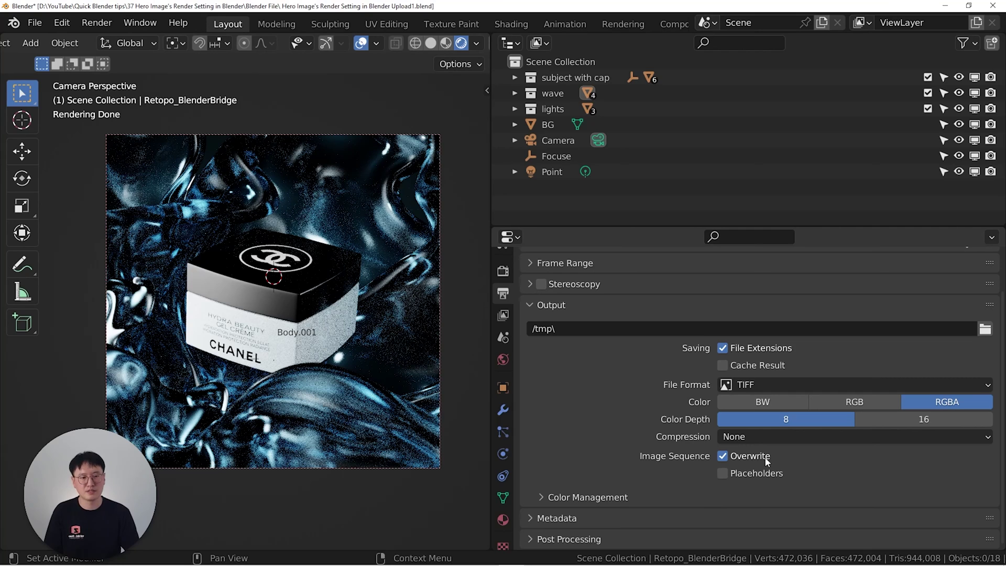
pyautogui.click(539, 495)
pyautogui.scroll(-5, 596, 432)
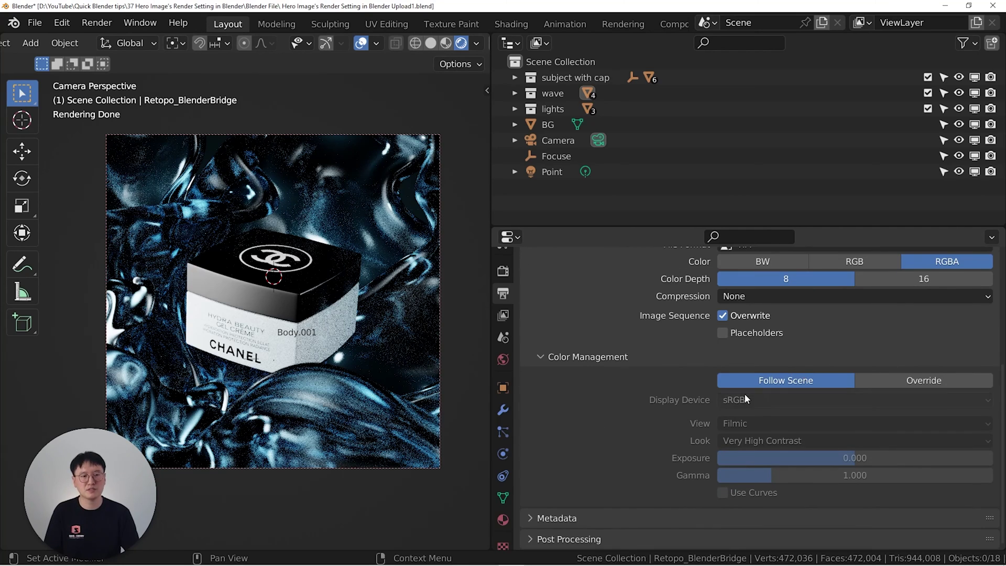
pyautogui.scroll(4, 590, 437)
pyautogui.scroll(-4, 707, 424)
pyautogui.click(542, 357)
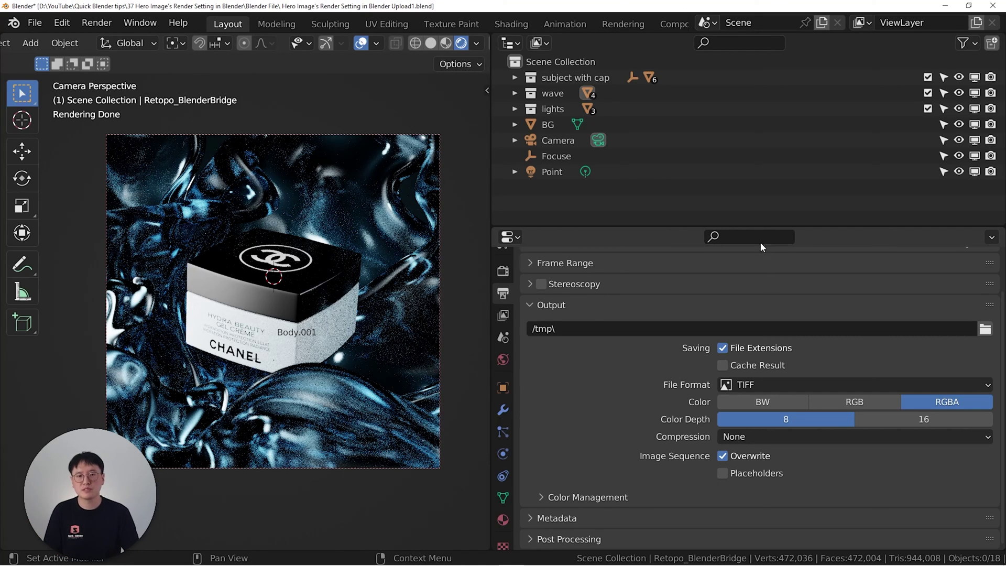
pyautogui.click(34, 22)
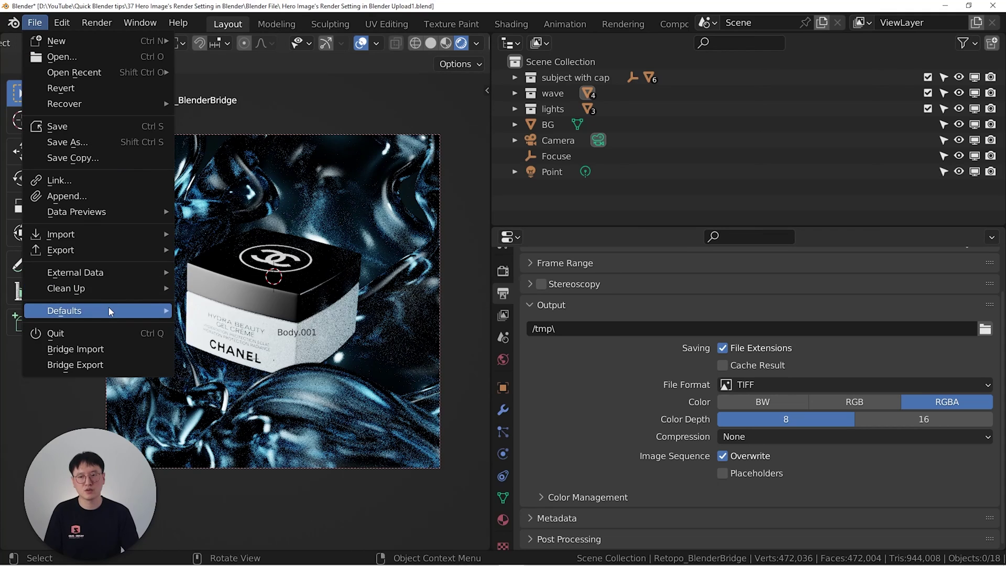
pyautogui.moveTo(111, 312)
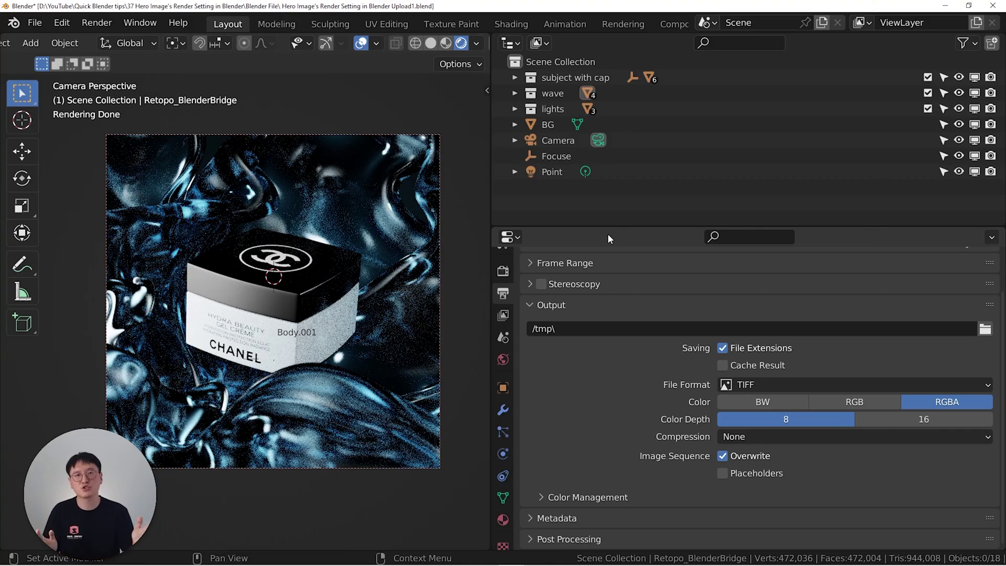
pyautogui.scroll(1, 315, 262)
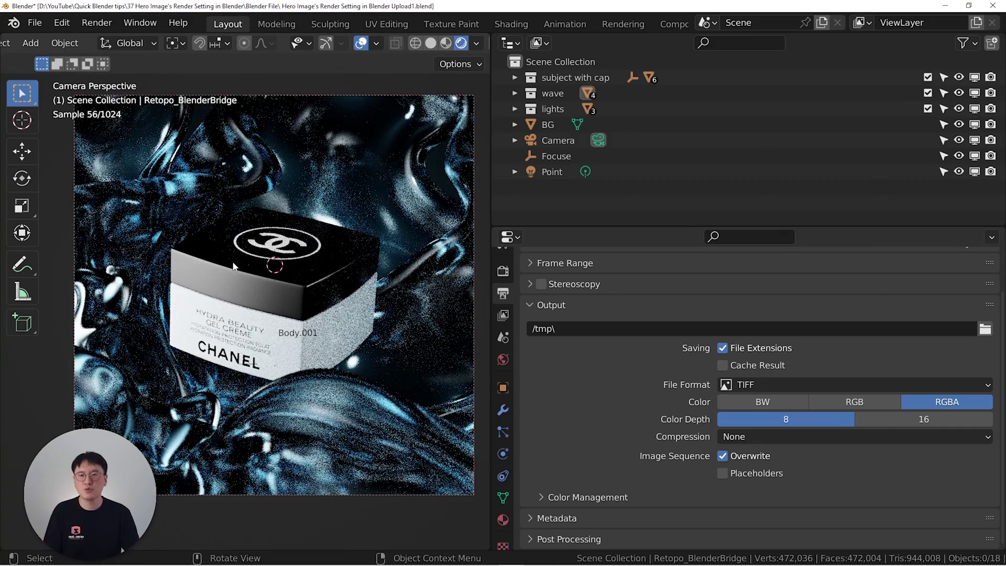
pyautogui.scroll(-2, 315, 262)
pyautogui.moveTo(262, 262); pyautogui.dragTo(314, 283, button='middle')
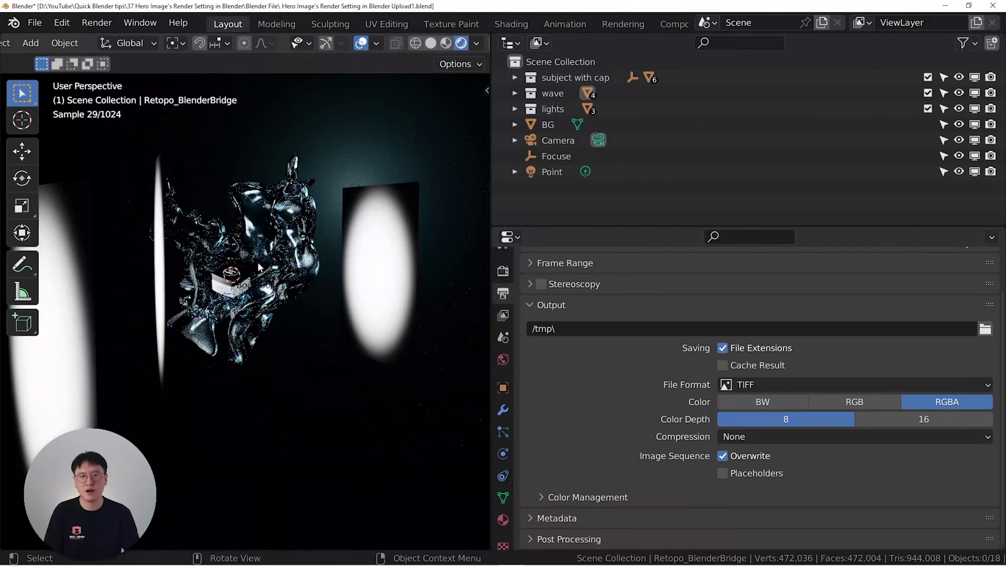
pyautogui.scroll(-2, 322, 278)
pyautogui.press('KP_0')
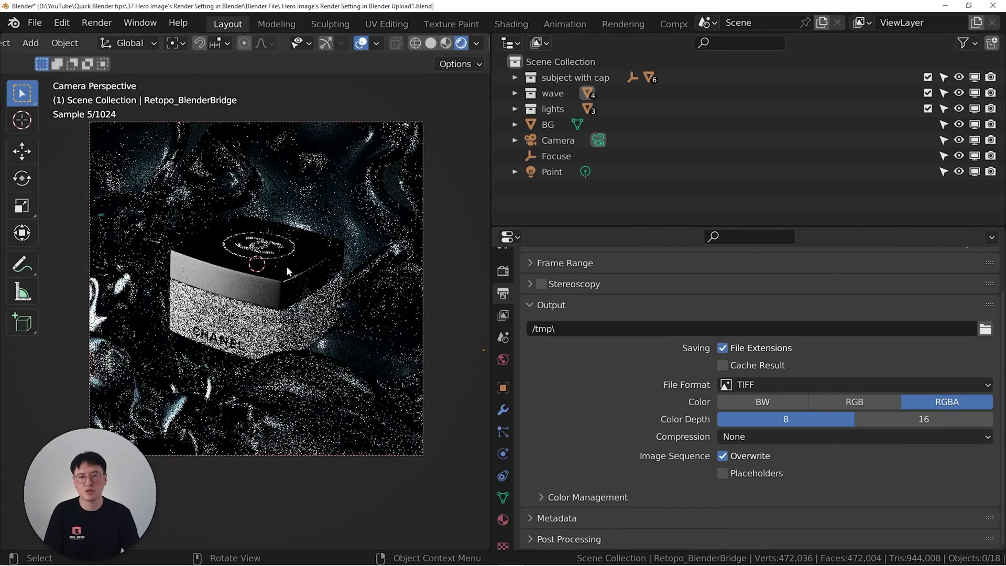